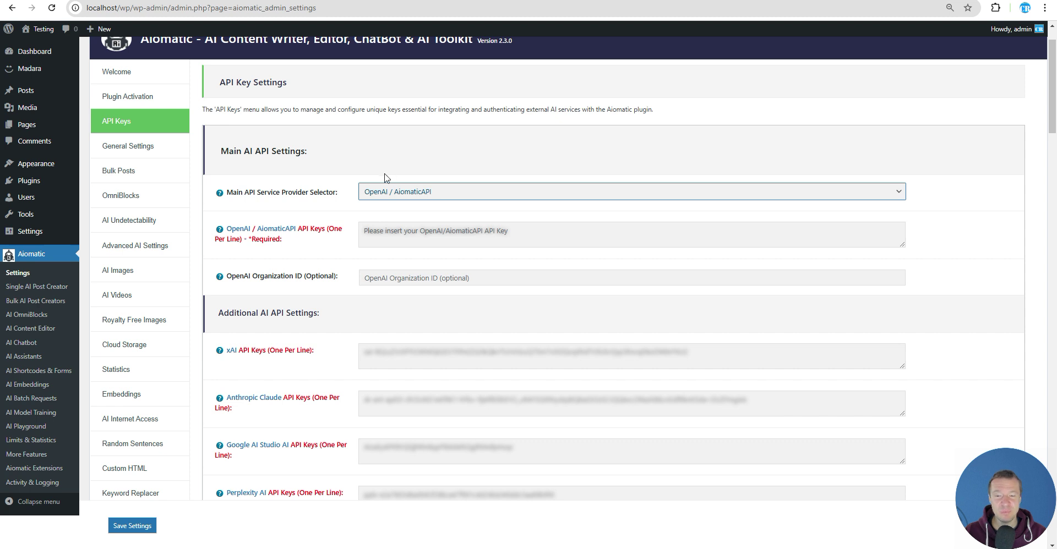
Change Aiomatic's main API service provider to Custom OpenAI Compatible API
click(378, 194)
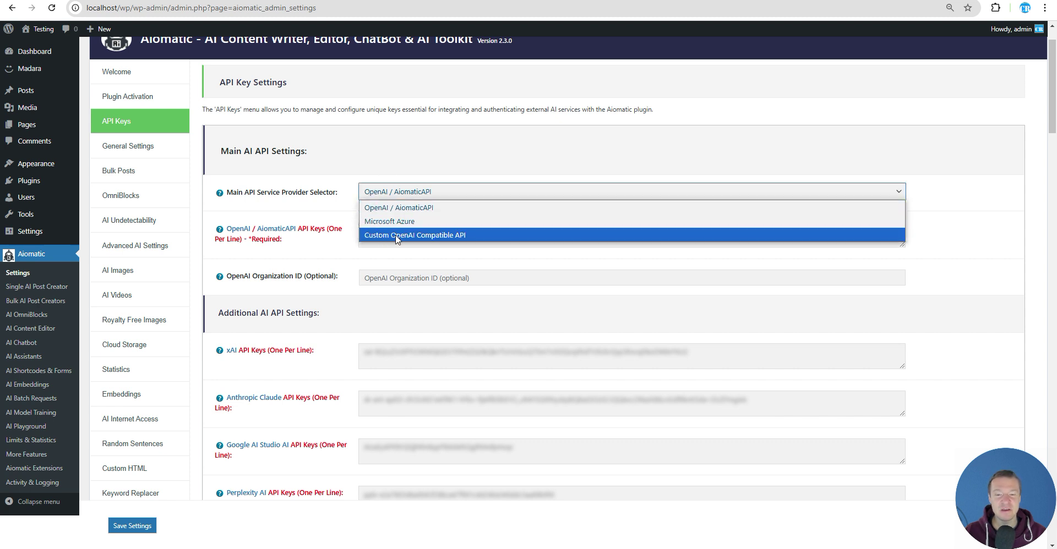
click(452, 235)
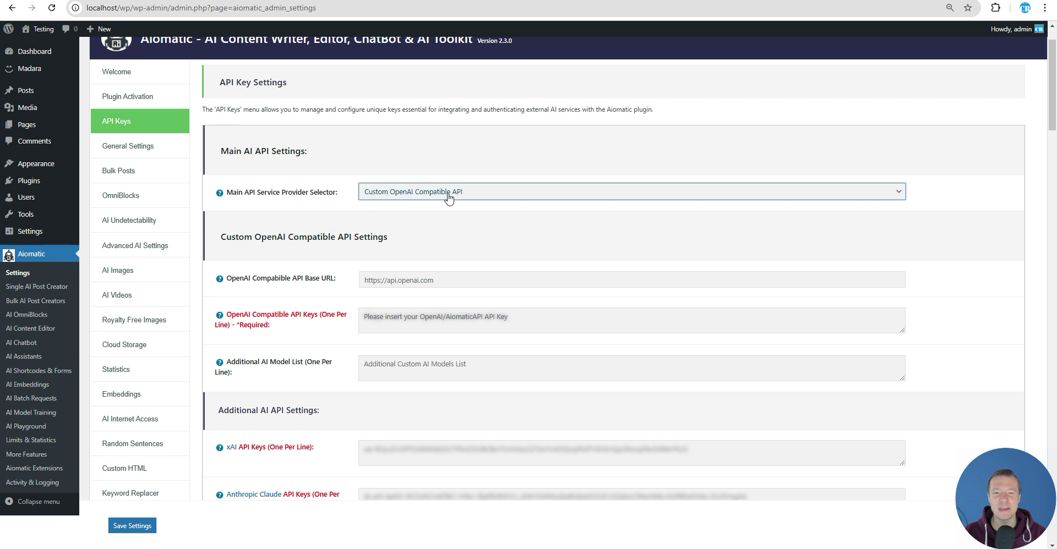
scroll(406, 179, down, 1)
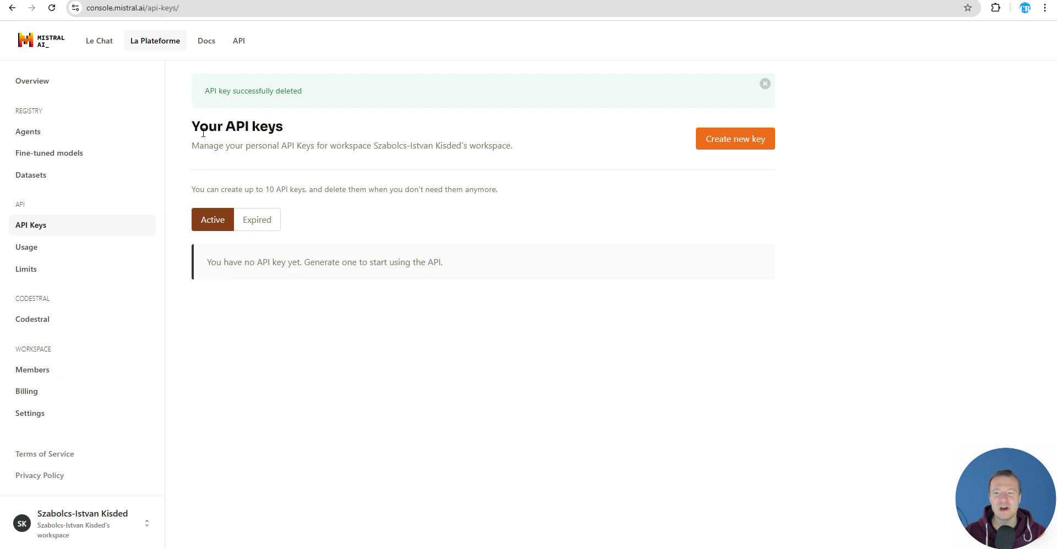
Create a Mistral API key named 'Test' with no expiration date
click(731, 141)
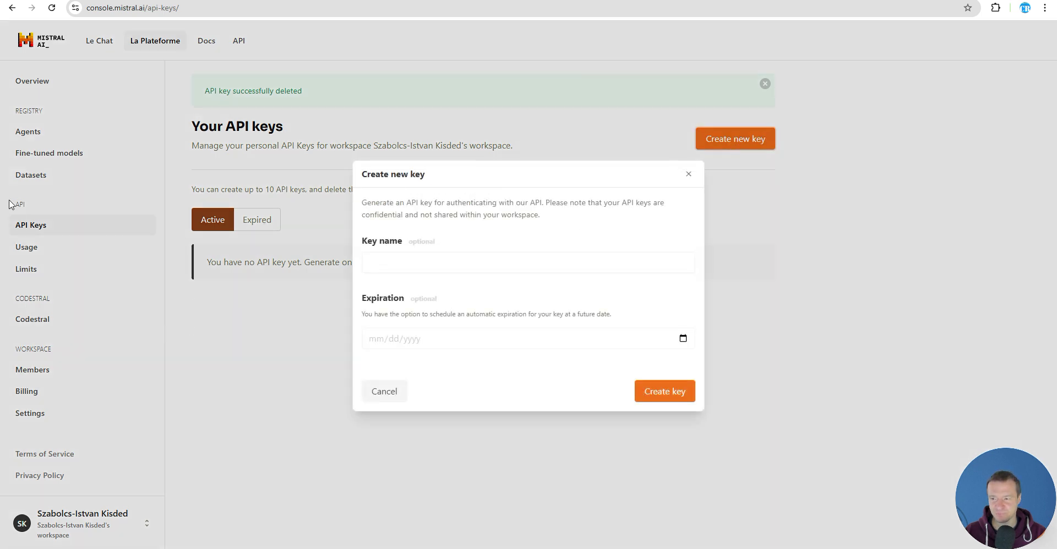
click(691, 175)
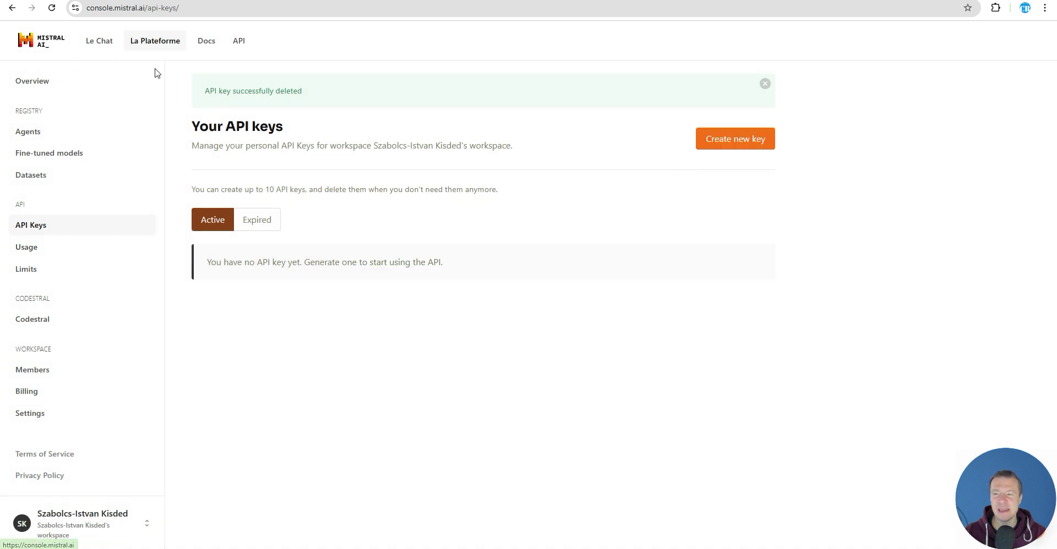
click(26, 231)
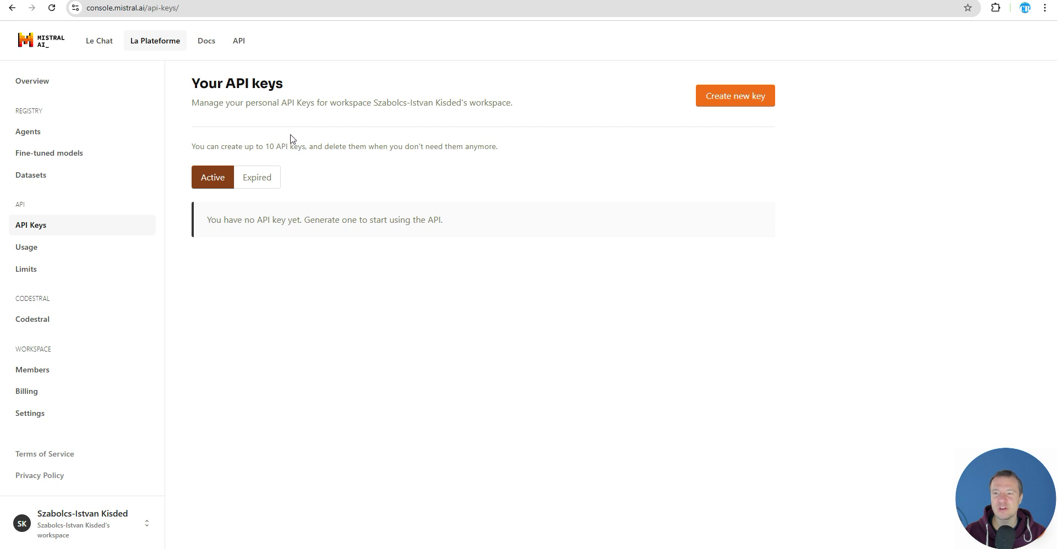
click(722, 98)
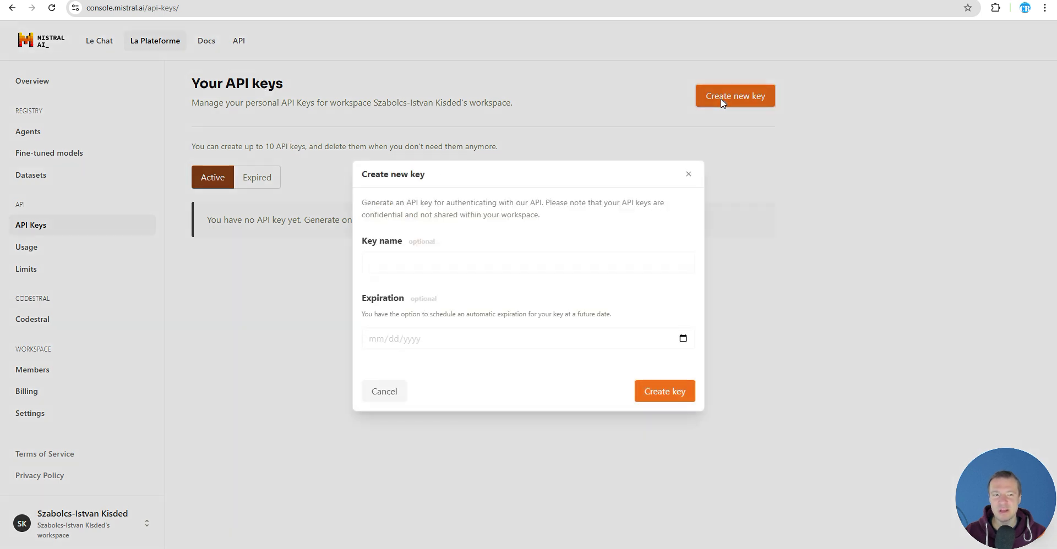
click(371, 268)
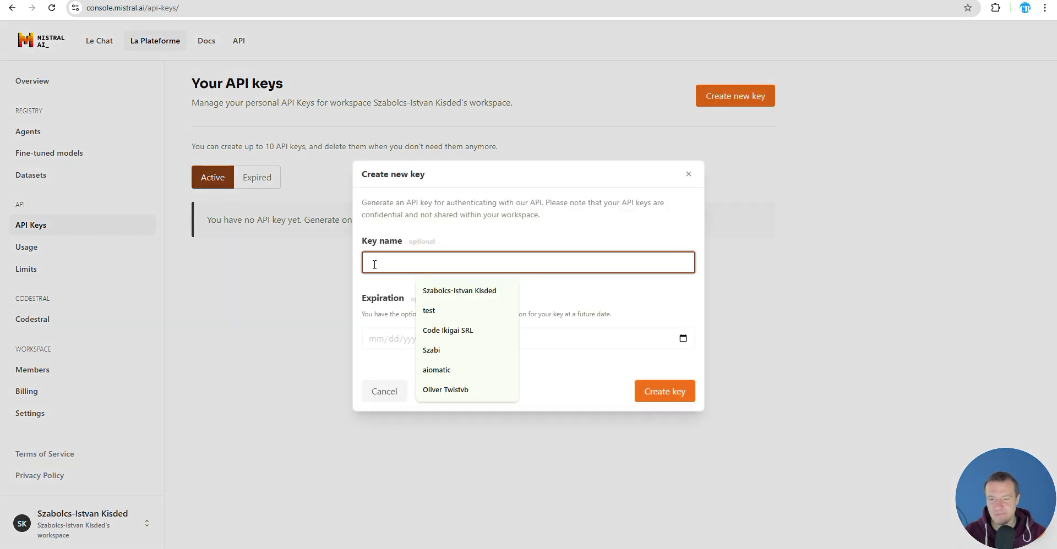
text(Test)
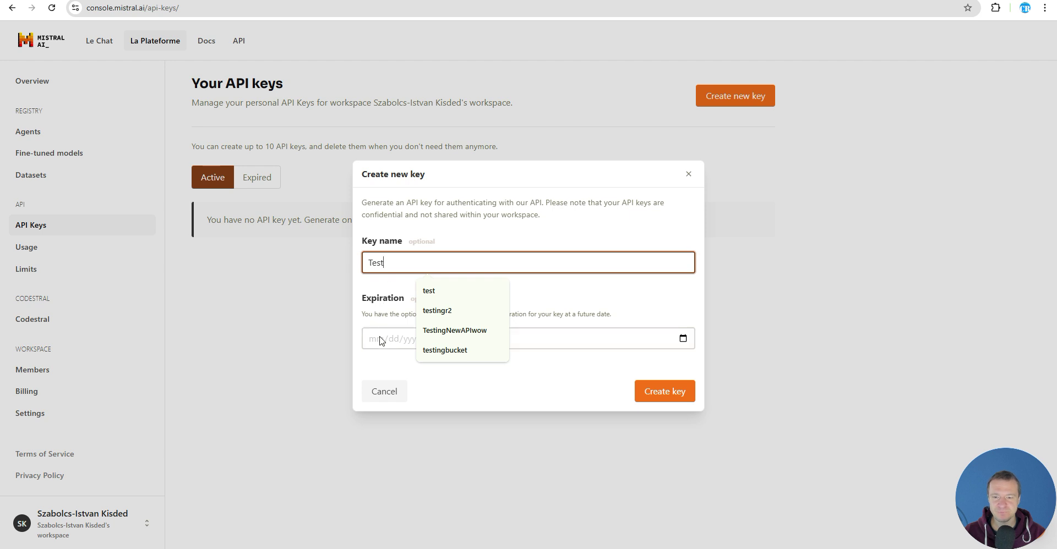
click(384, 358)
click(661, 393)
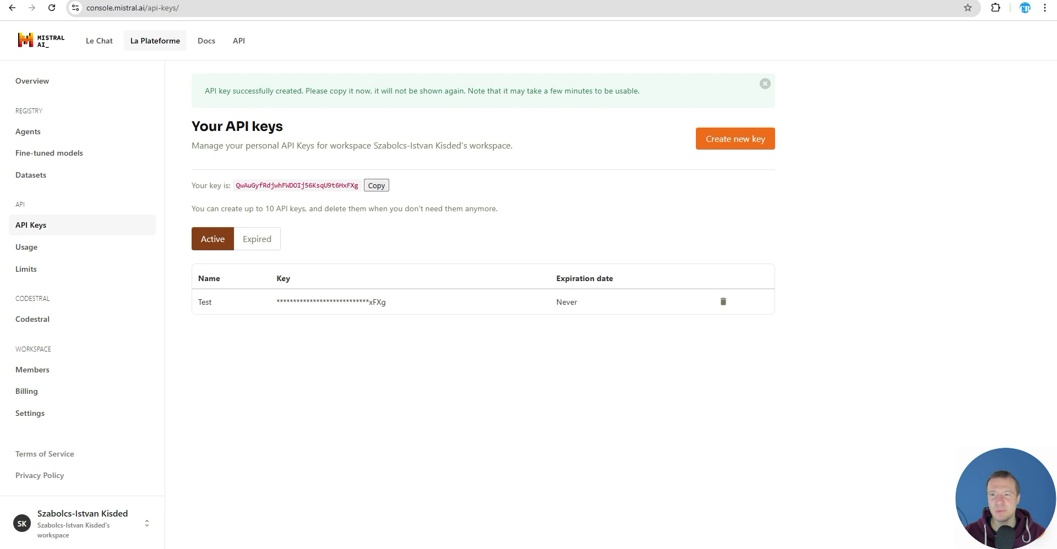
click(209, 1)
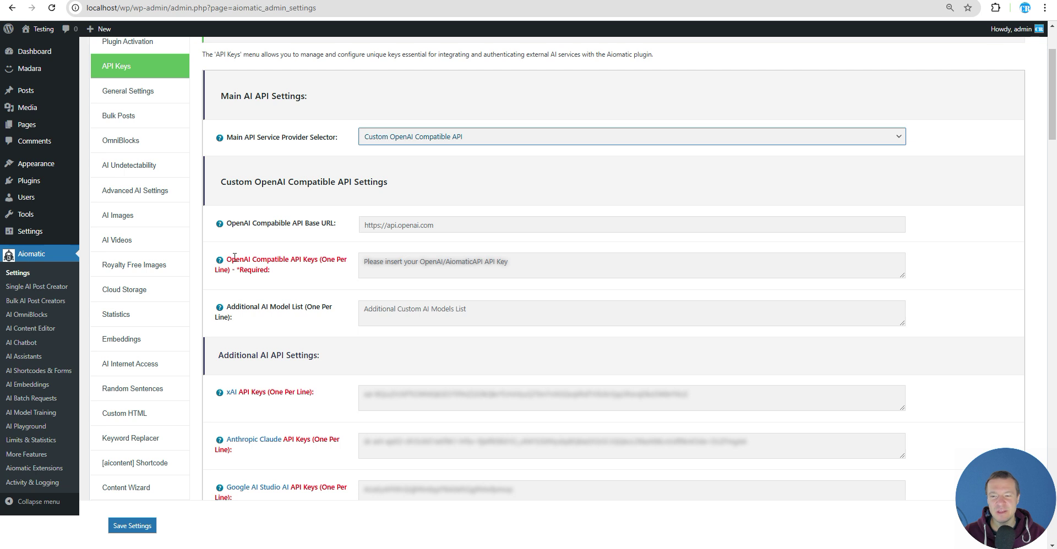
Paste the new Mistral 'Test' key into Aiomatic's OpenAI Compatible API Keys field
click(391, 264)
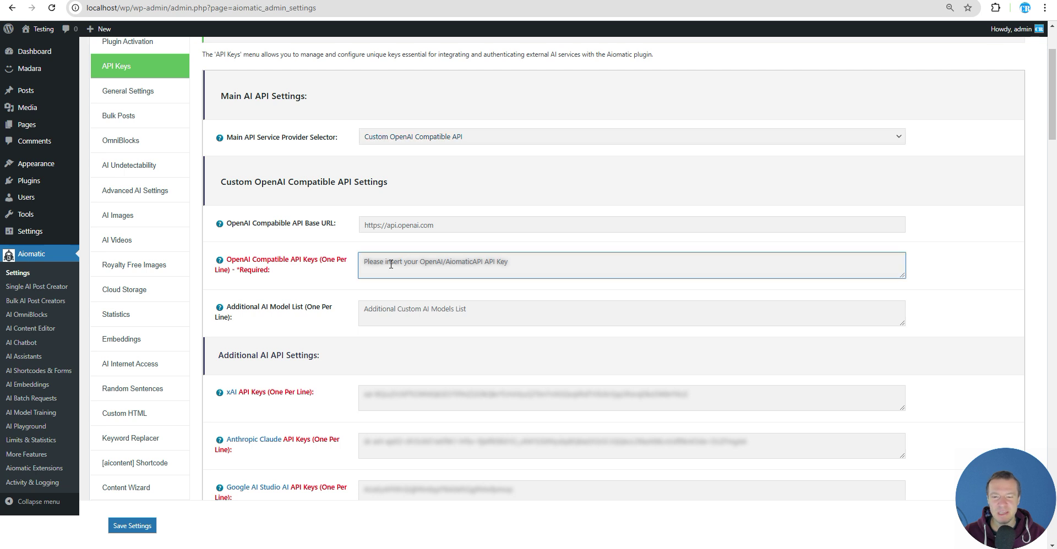
key(ctrl+v)
key(ctrl+a)
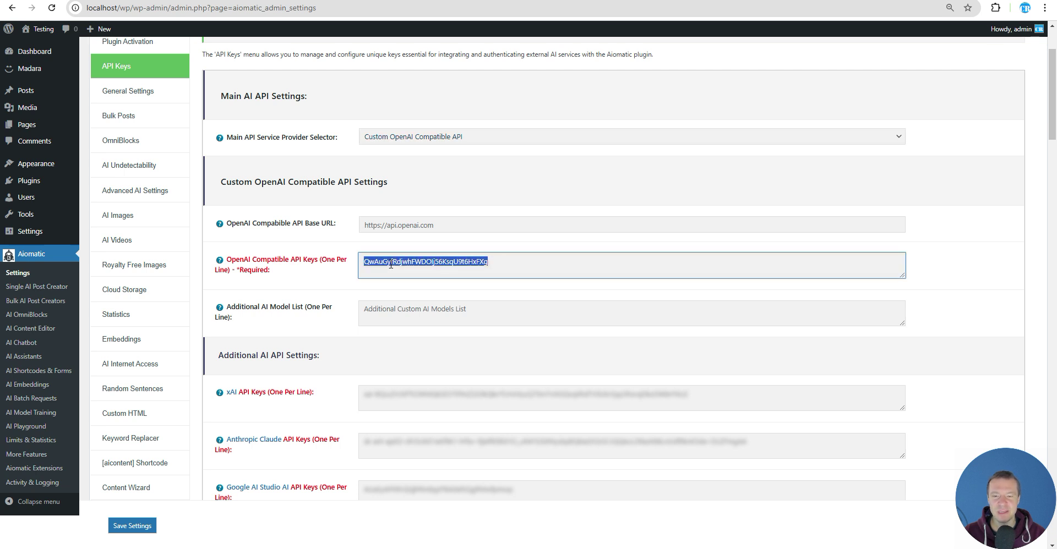
click(496, 0)
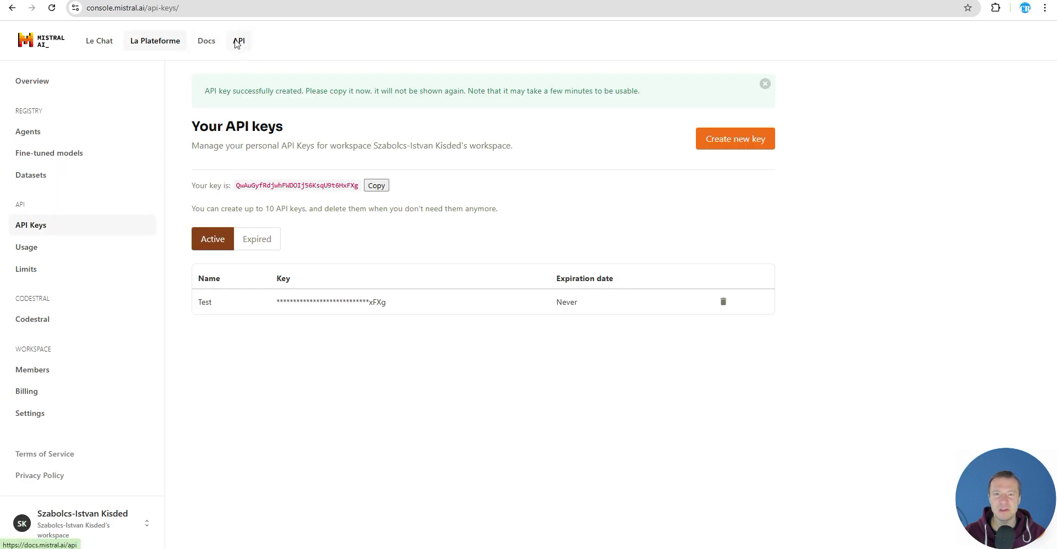
In the Mistral API docs, reveal and select the chat completions production server URL
click(238, 42)
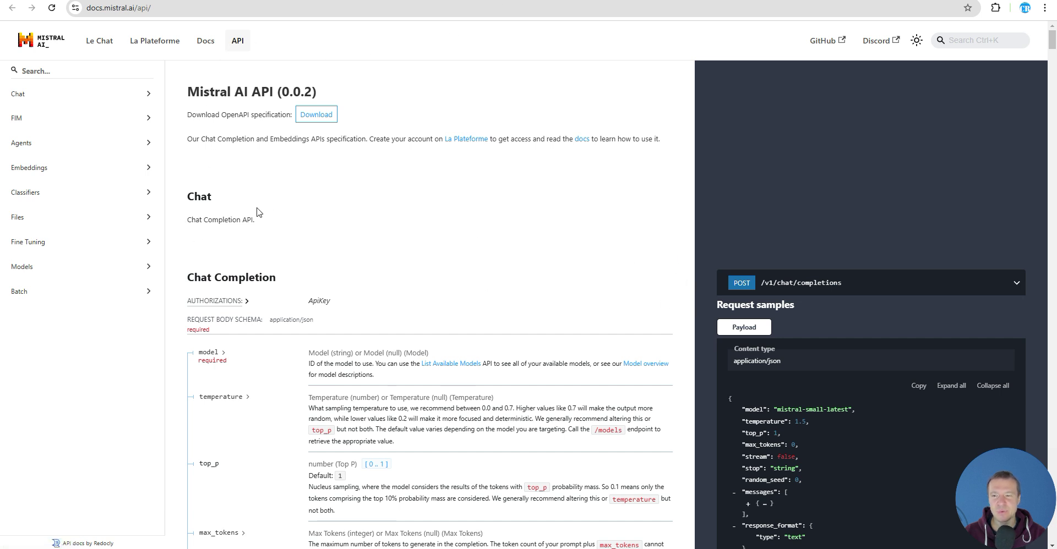
click(776, 283)
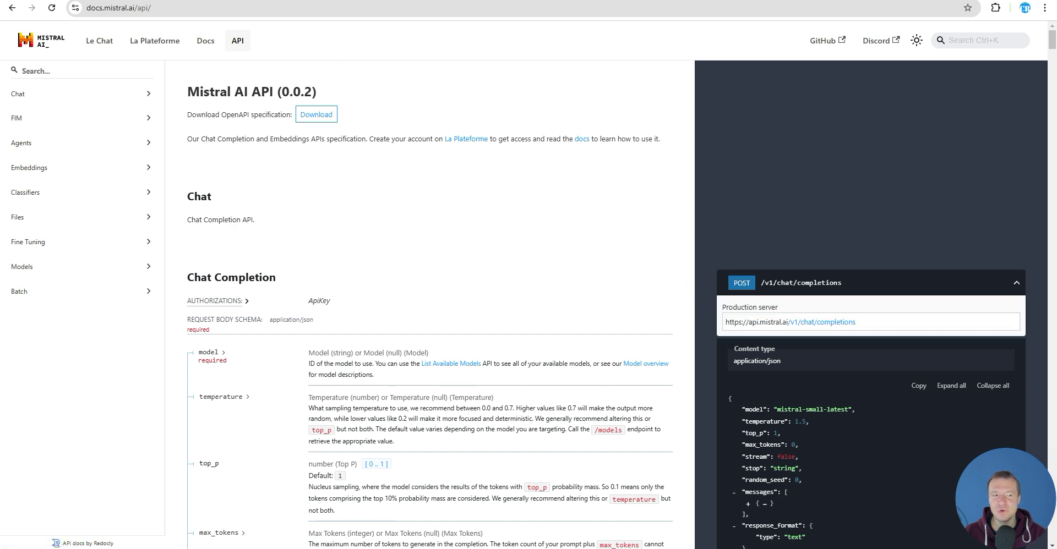
click(772, 285)
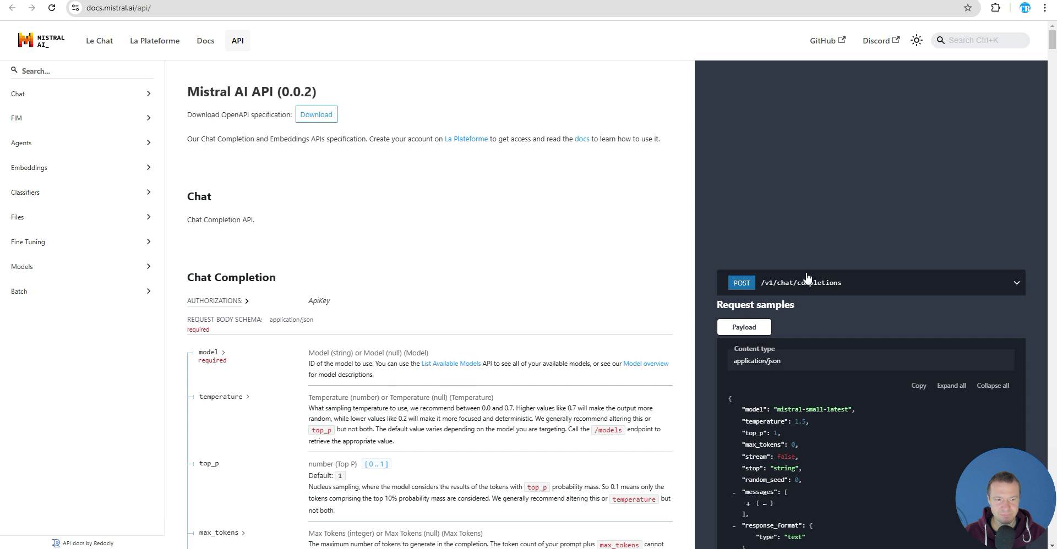
click(798, 288)
click(766, 288)
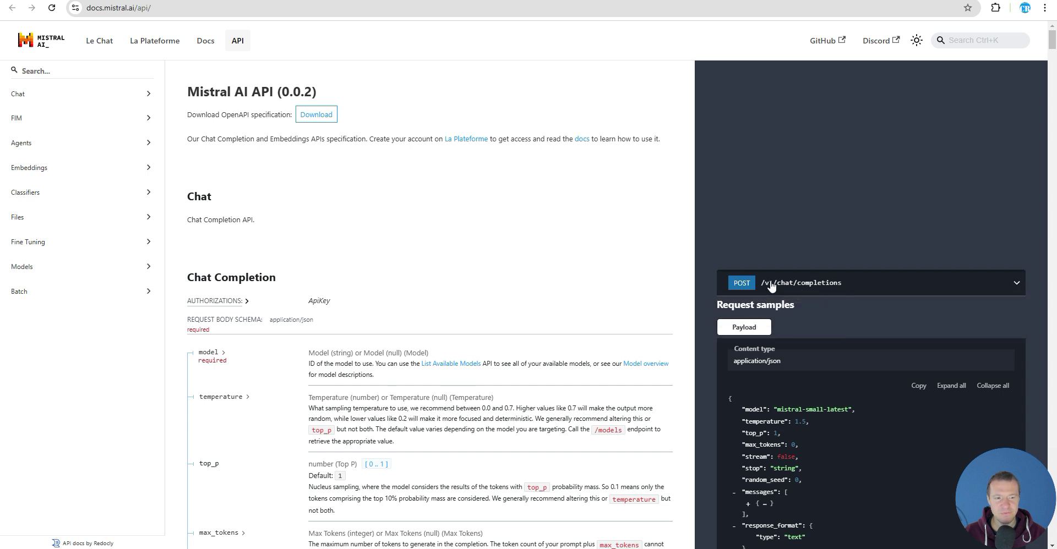
click(768, 287)
click(769, 285)
click(771, 283)
click(772, 286)
click(772, 284)
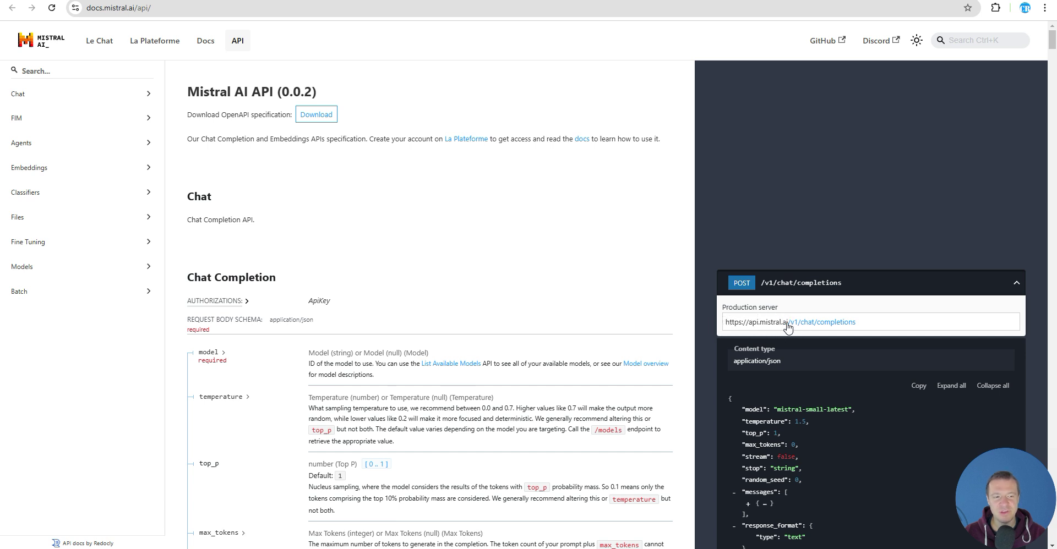
click(730, 325)
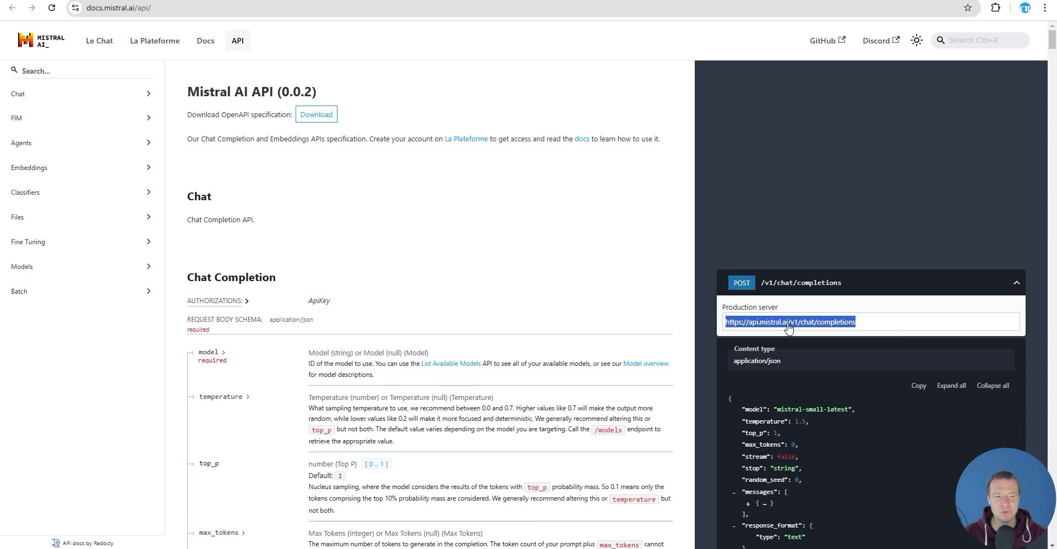
click(183, 10)
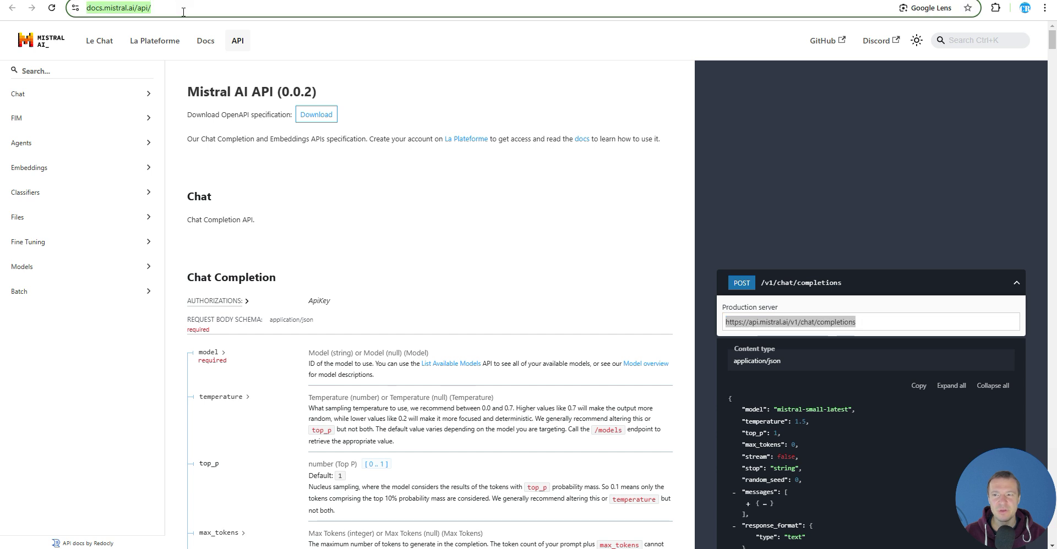
click(767, 324)
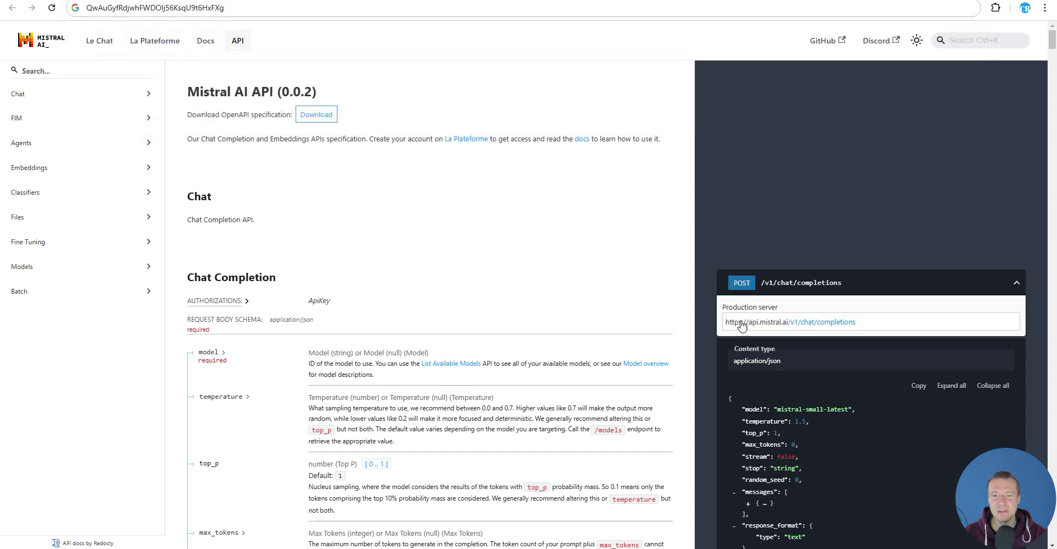
right_click(767, 326)
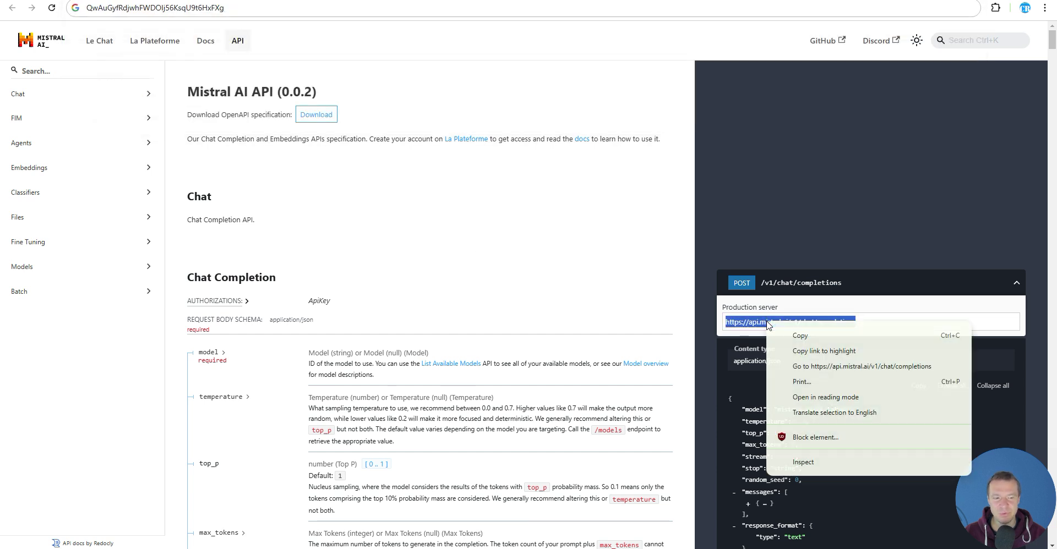
click(800, 336)
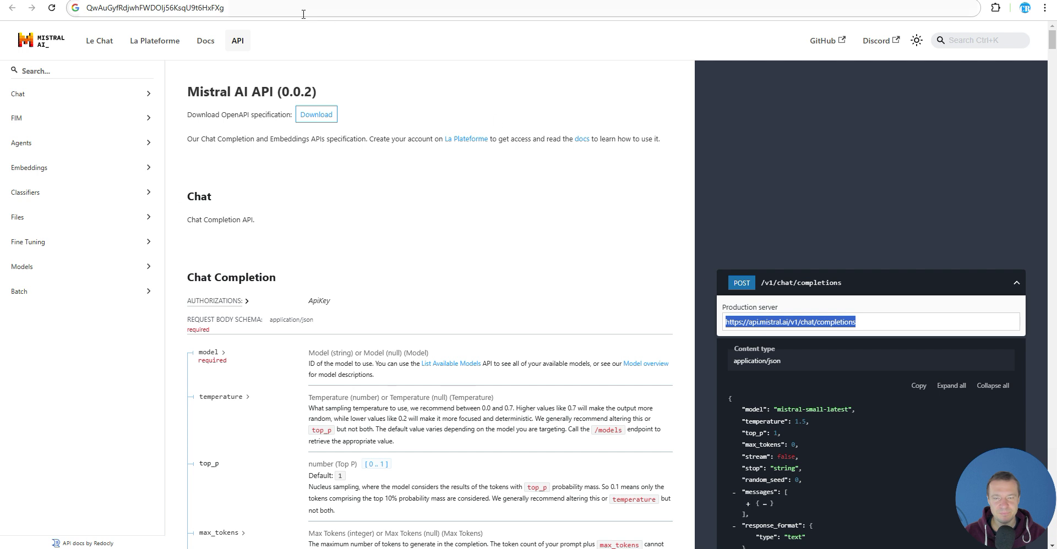
click(229, 7)
key(ctrl+v)
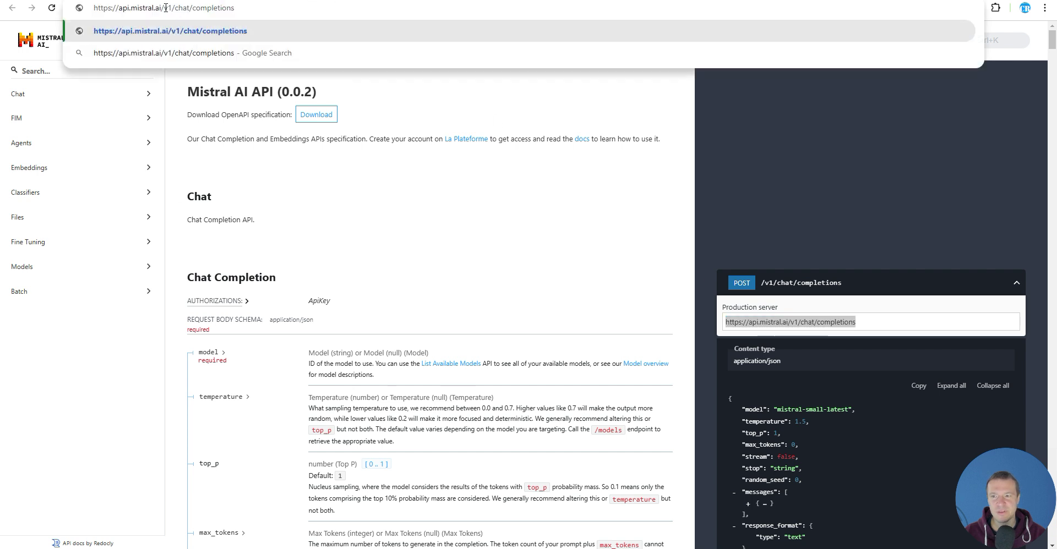
drag(160, 8, 98, 9)
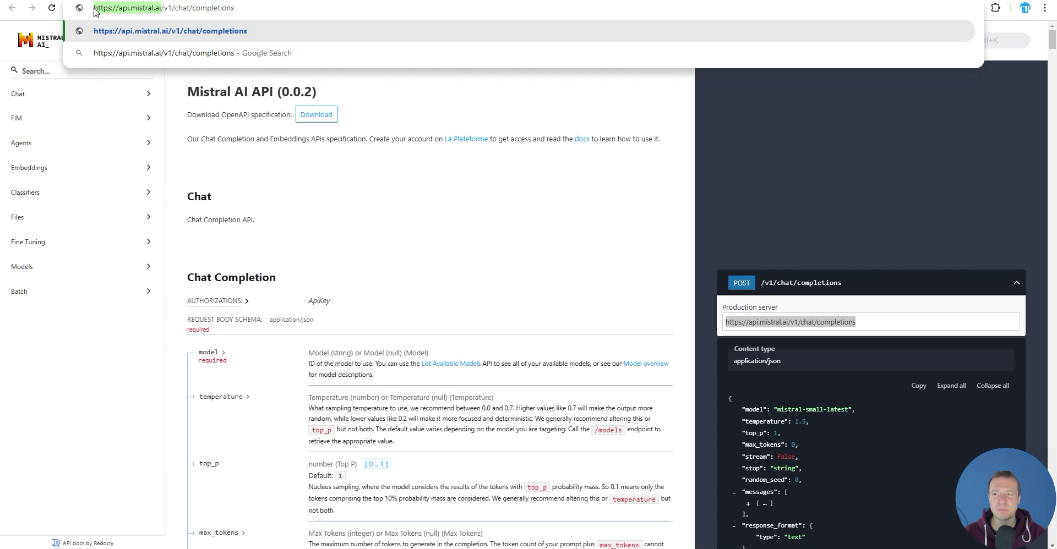
right_click(126, 11)
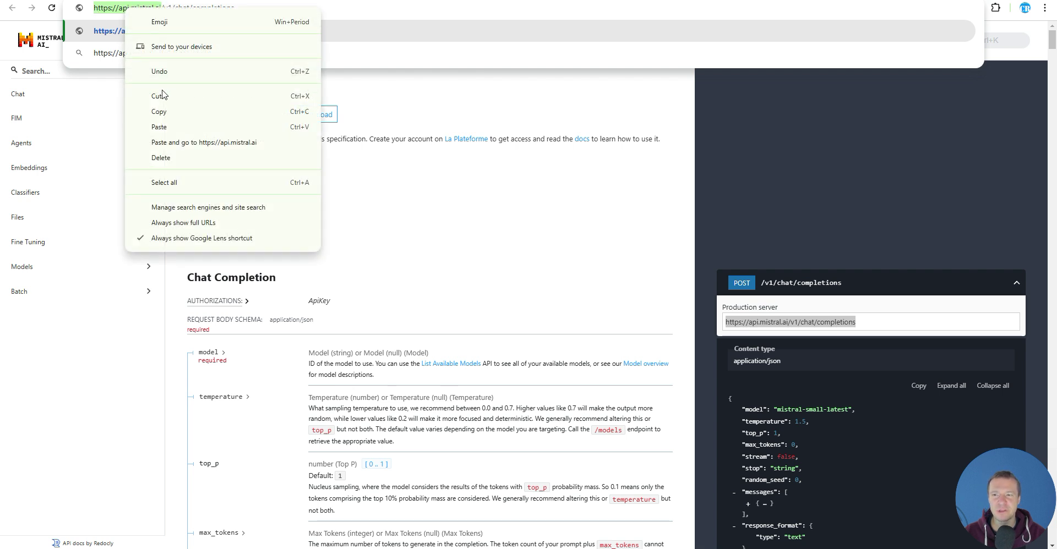
click(238, 110)
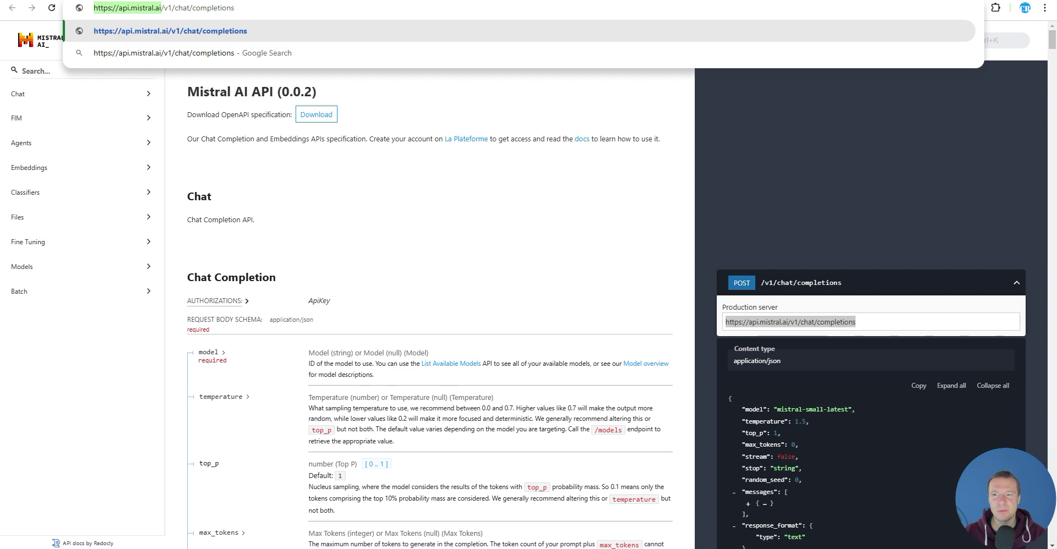
key(alt+Tab)
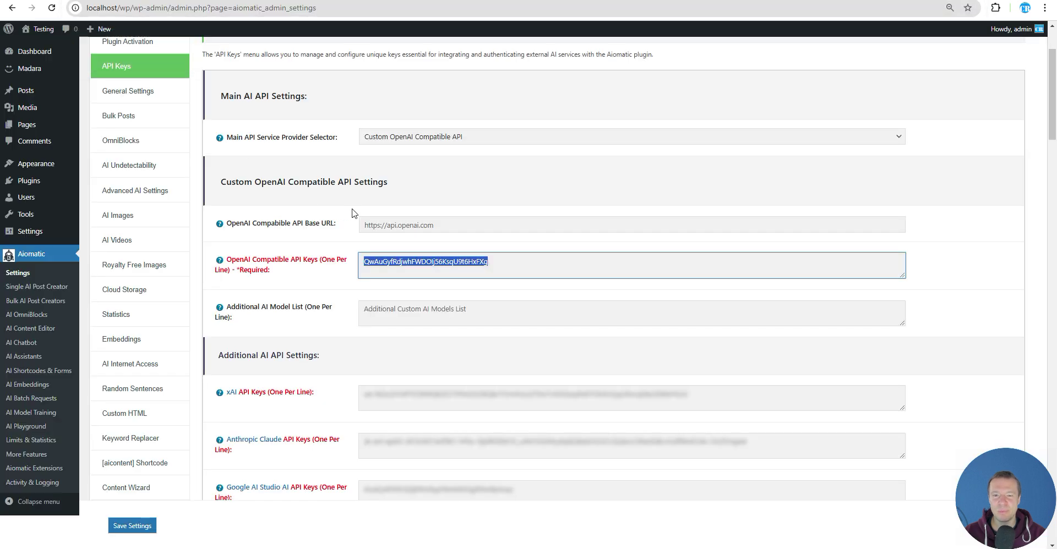
click(376, 225)
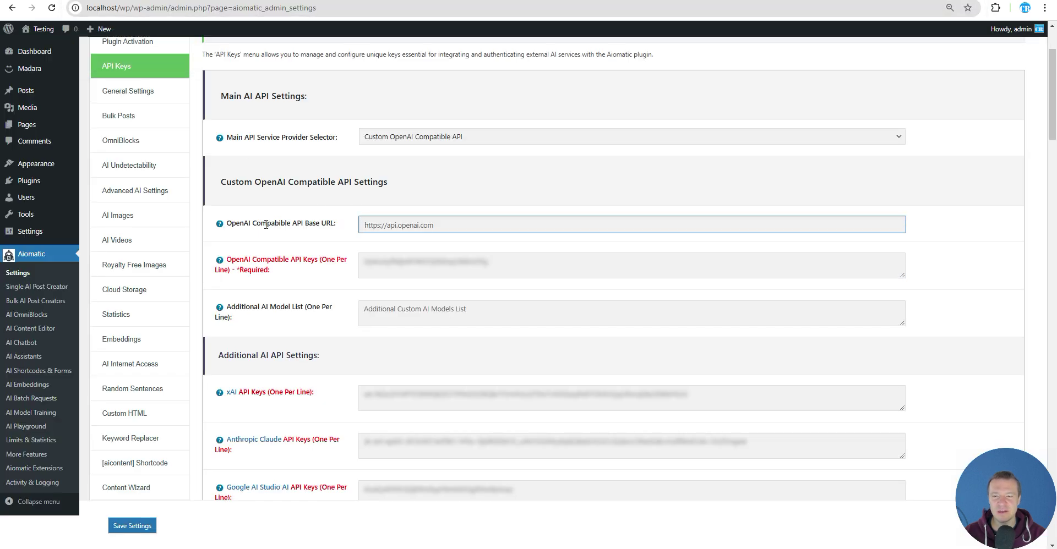
right_click(366, 226)
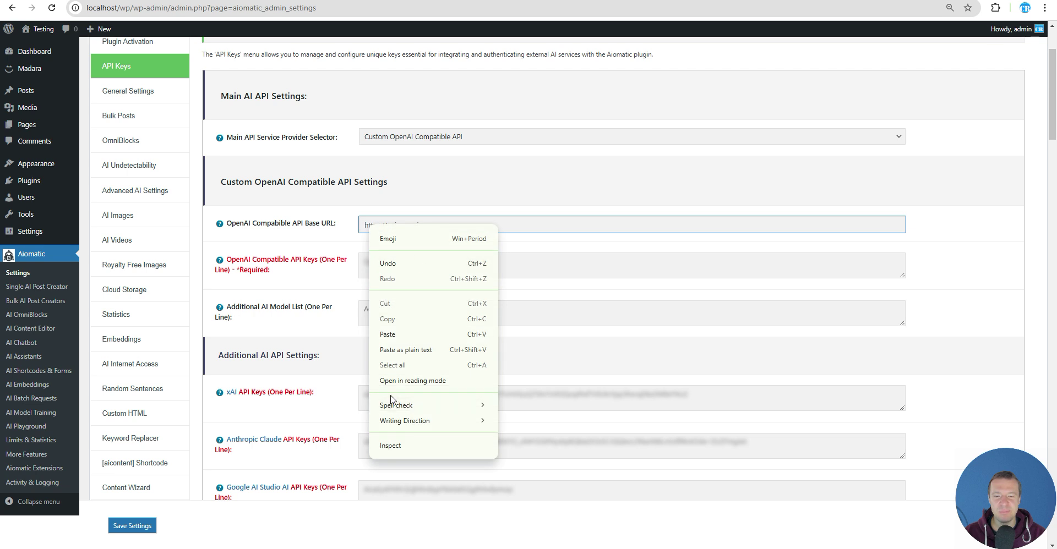
click(399, 333)
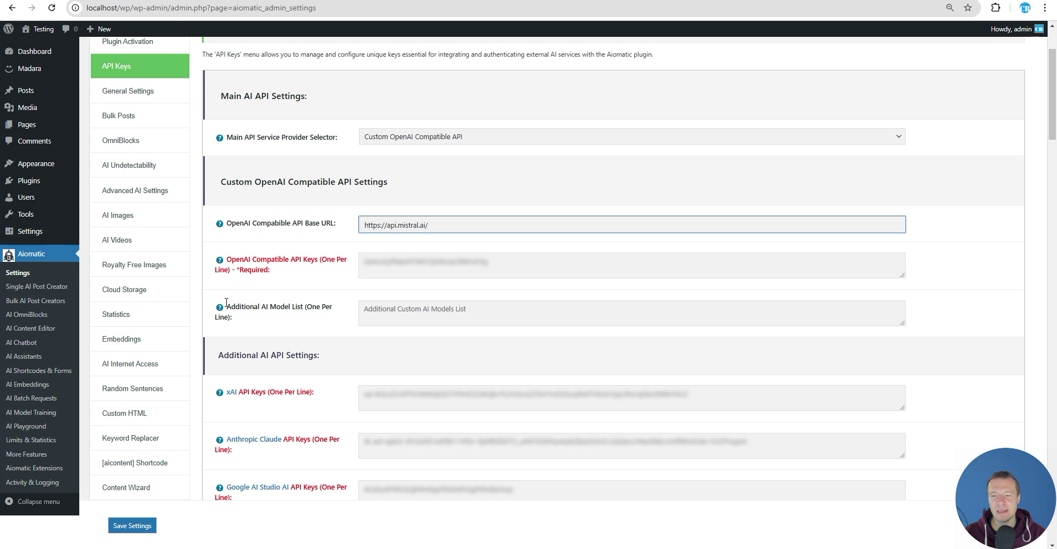
click(378, 313)
Copy the model name mistral-small-latest from the request sample JSON in the docs
key(ctrl+Tab)
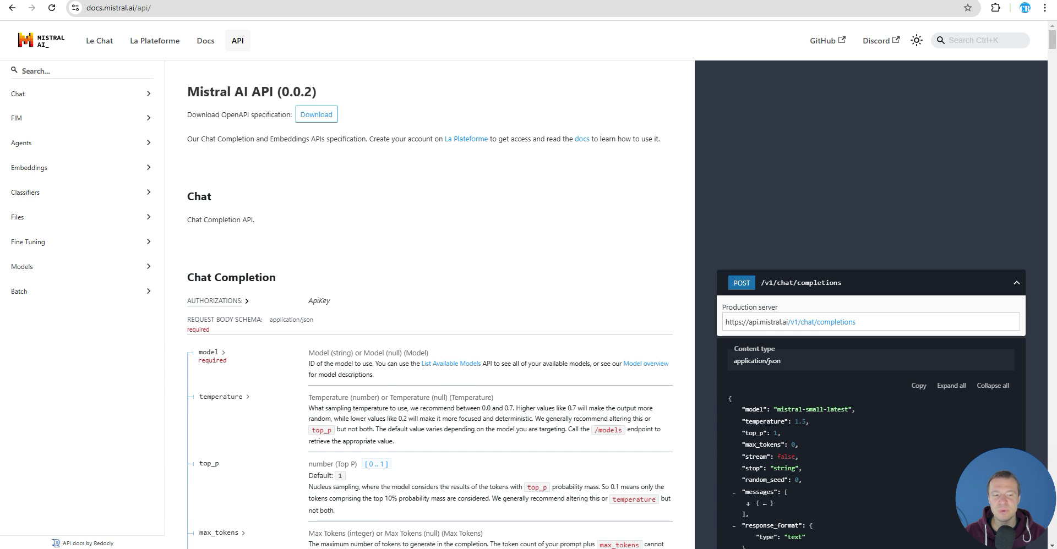
drag(776, 410, 848, 409)
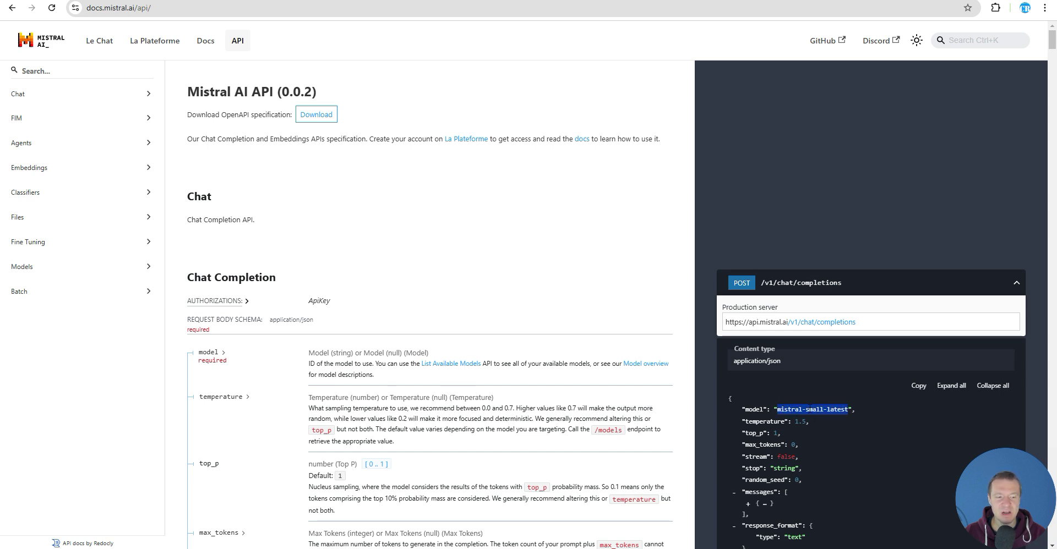
right_click(837, 410)
click(875, 272)
key(ctrl+Tab)
right_click(420, 311)
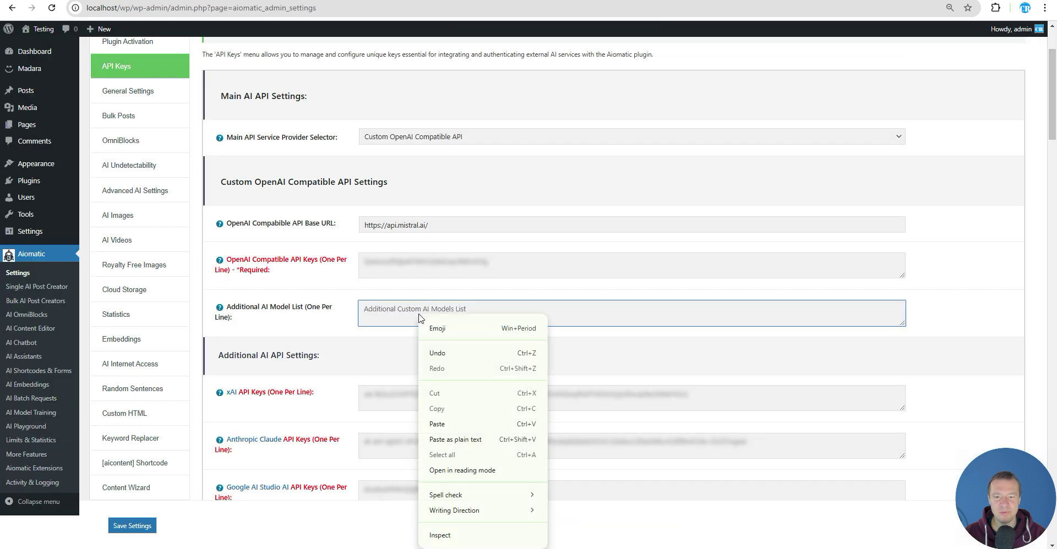
List mistral-small-latest and mistral-large-latest on separate lines in the Additional AI Model List
click(449, 429)
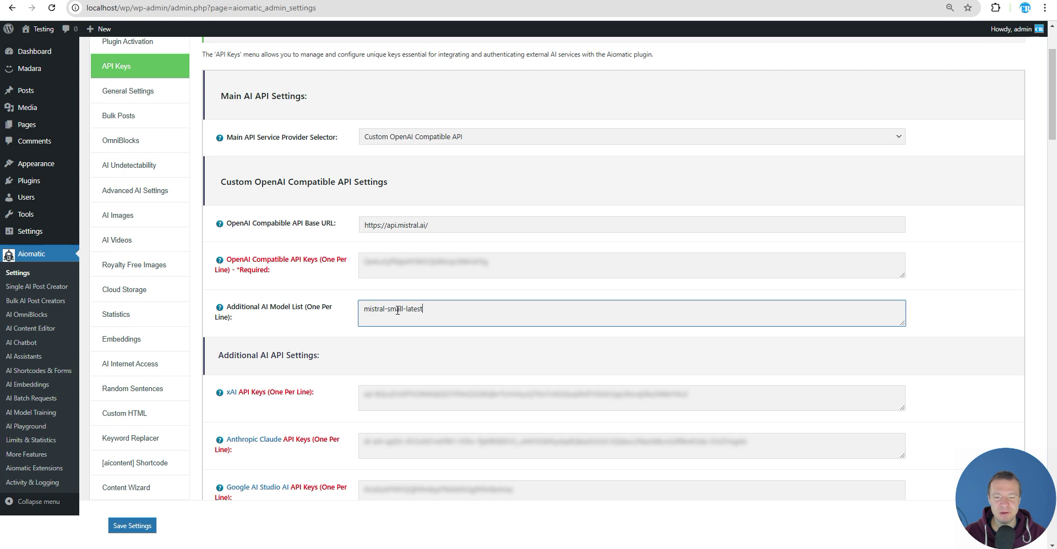
key(Return)
key(ctrl+v)
key(BackSpace)
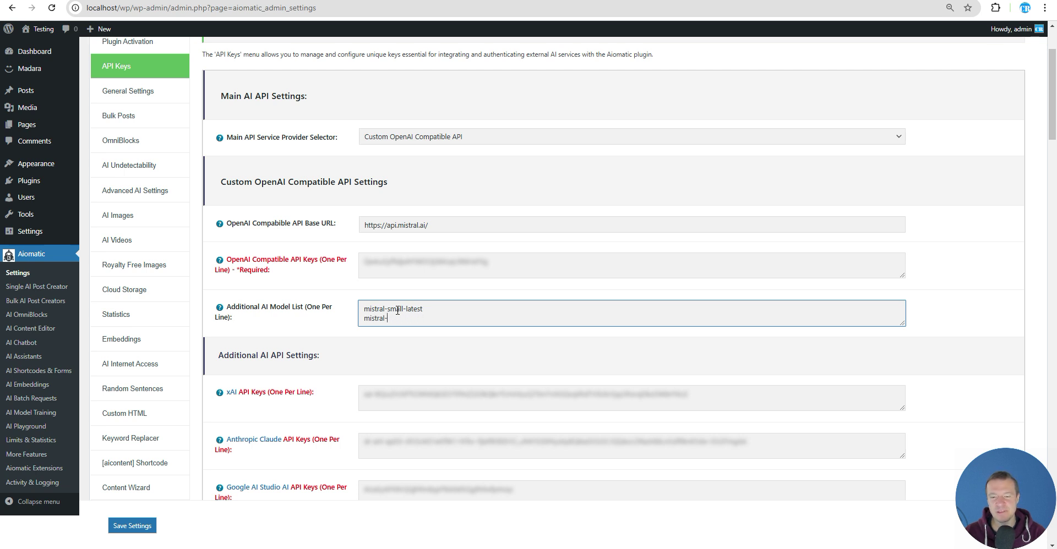
text(large-)
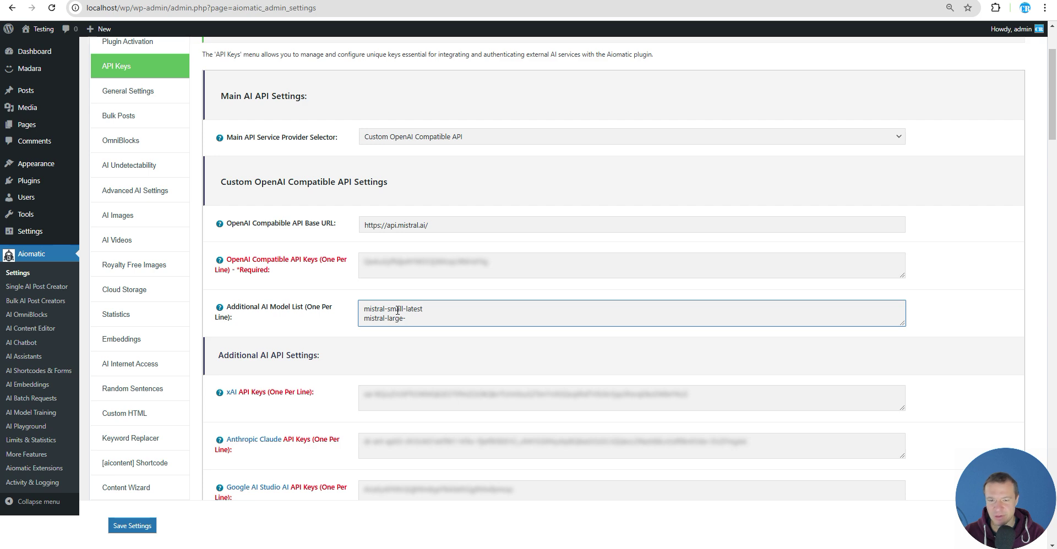
text(latest)
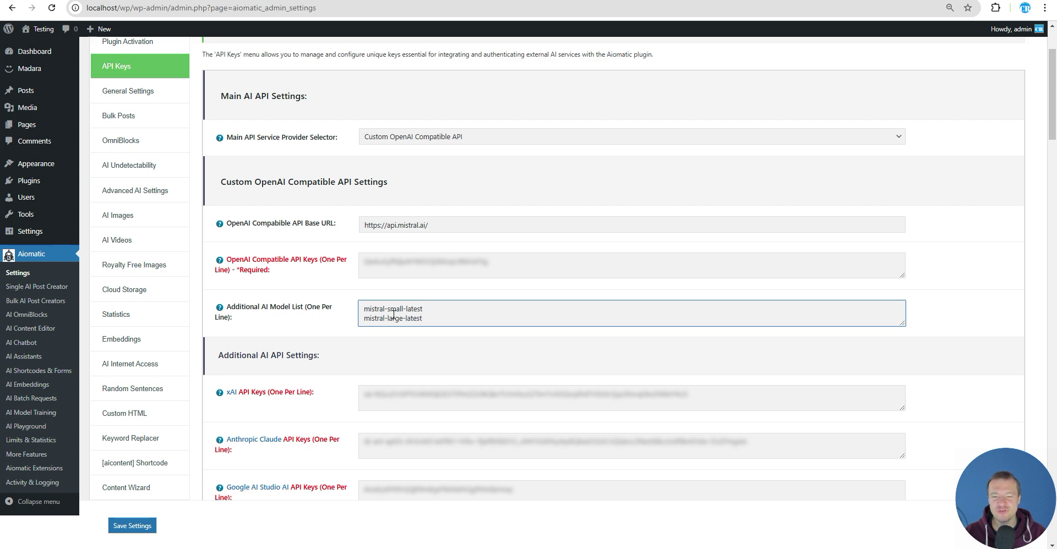
click(347, 0)
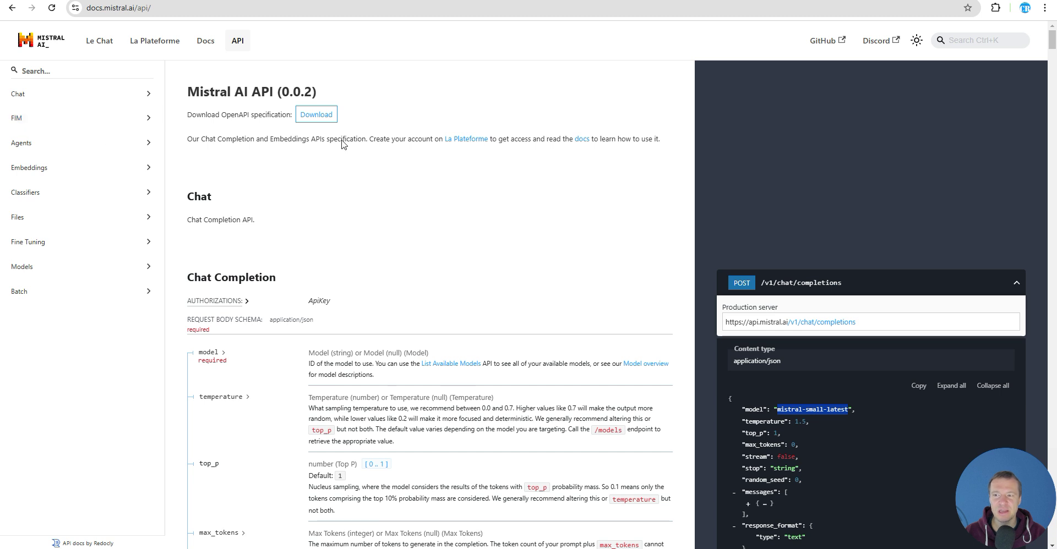
Return from the Mistral tab to the Aiomatic API Keys settings
click(220, 1)
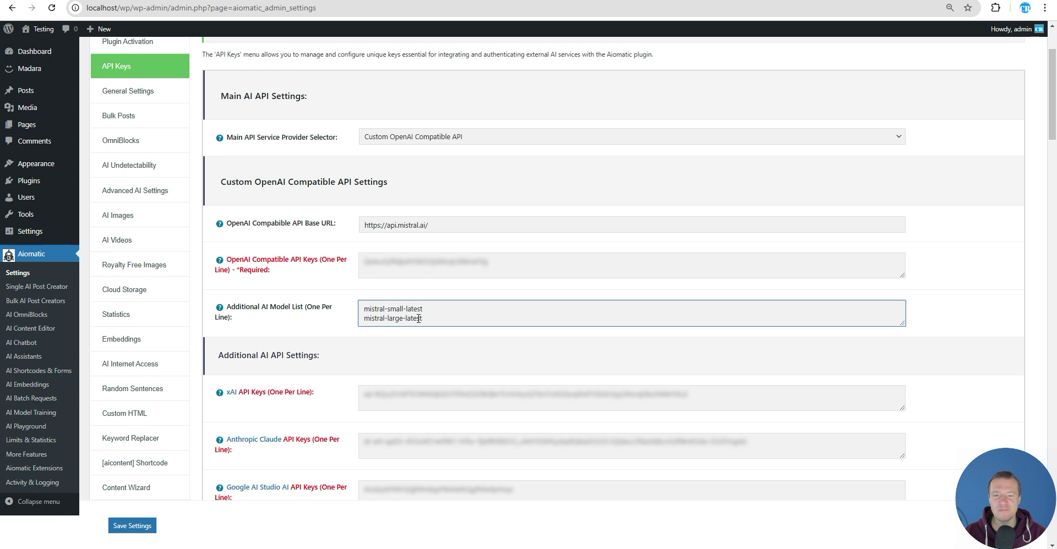
Remove the mistral-large-latest line, keeping only mistral-small-latest, and save the settings
drag(418, 318, 424, 311)
key(BackSpace)
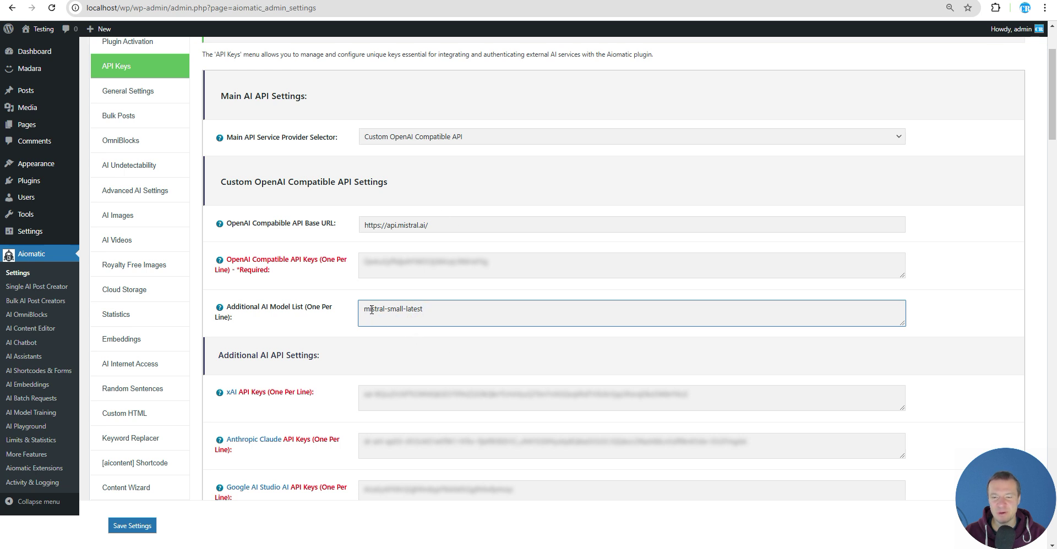
click(135, 527)
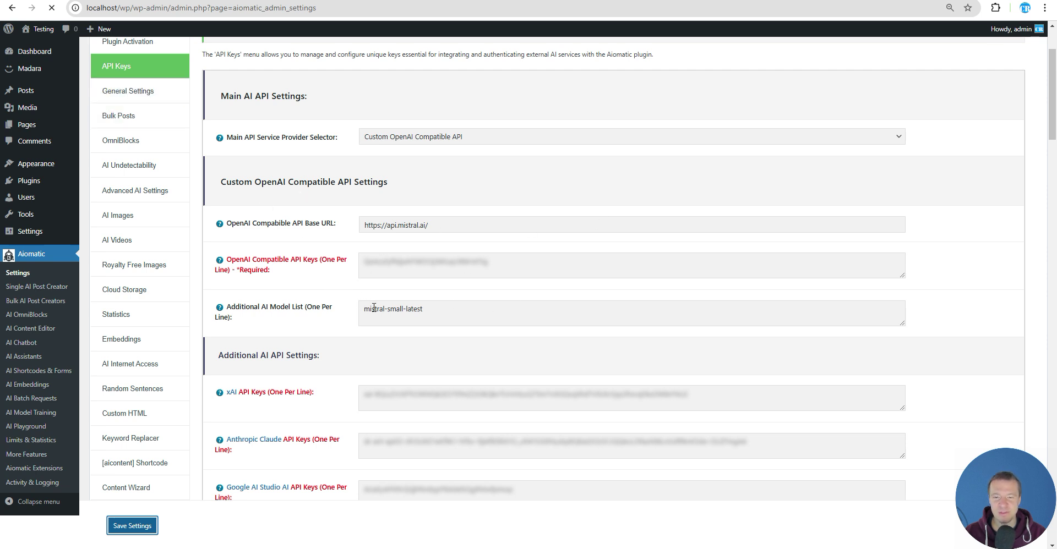
drag(367, 310, 431, 312)
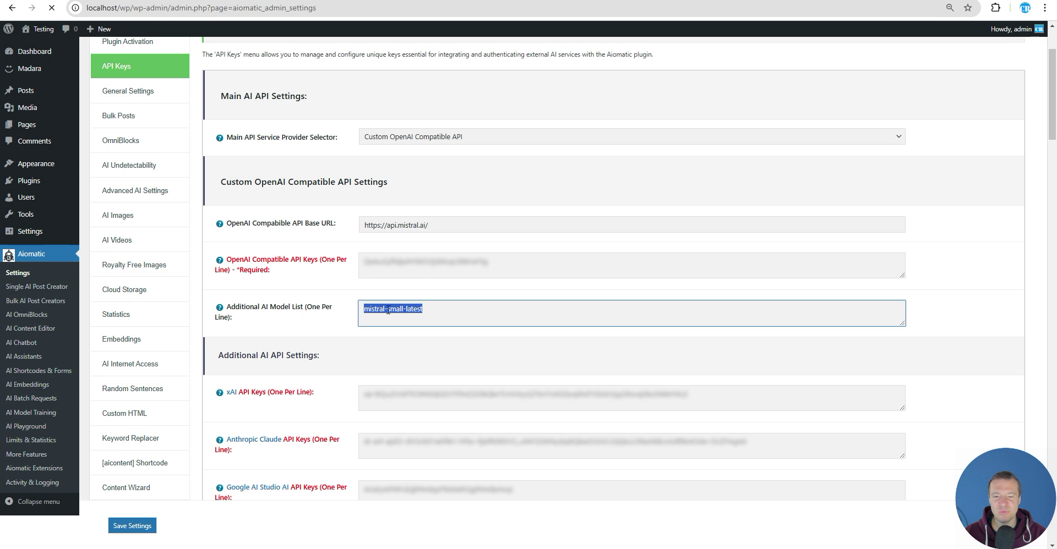
click(325, 283)
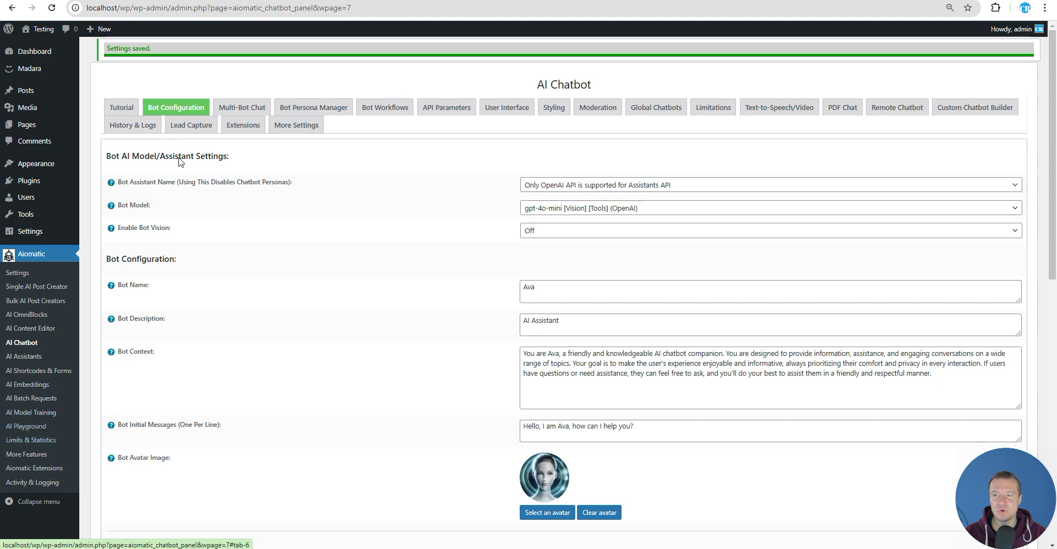
On the AI Chatbot page's Bot Configuration, find mistral-small-latest (OpenAI Compatible) in the Bot Model list
click(52, 10)
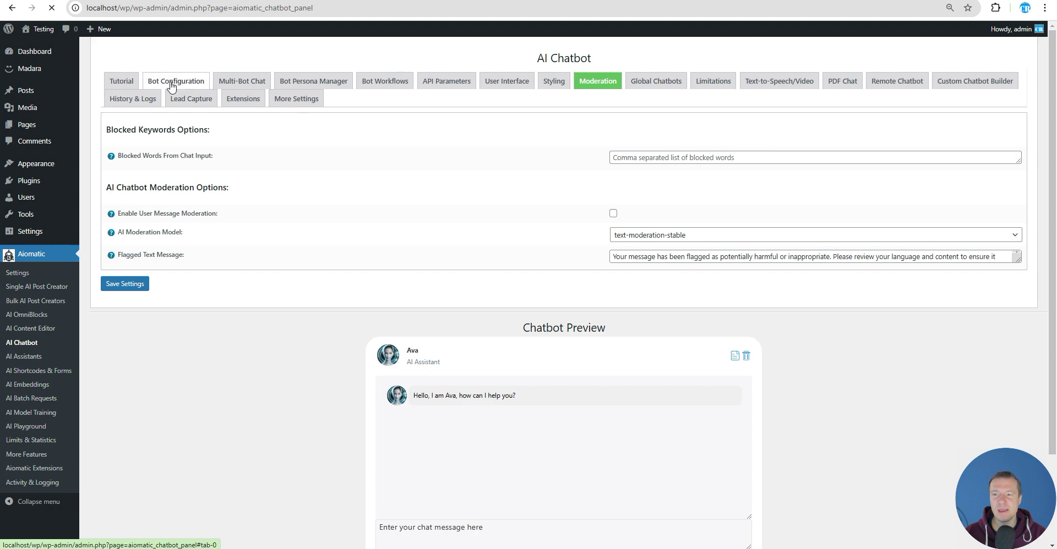
click(176, 83)
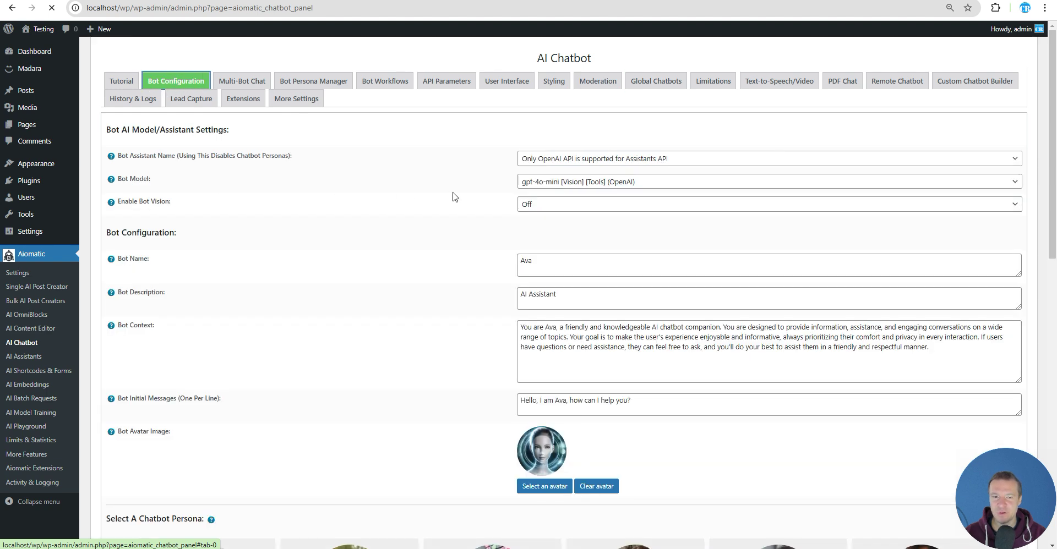
click(537, 184)
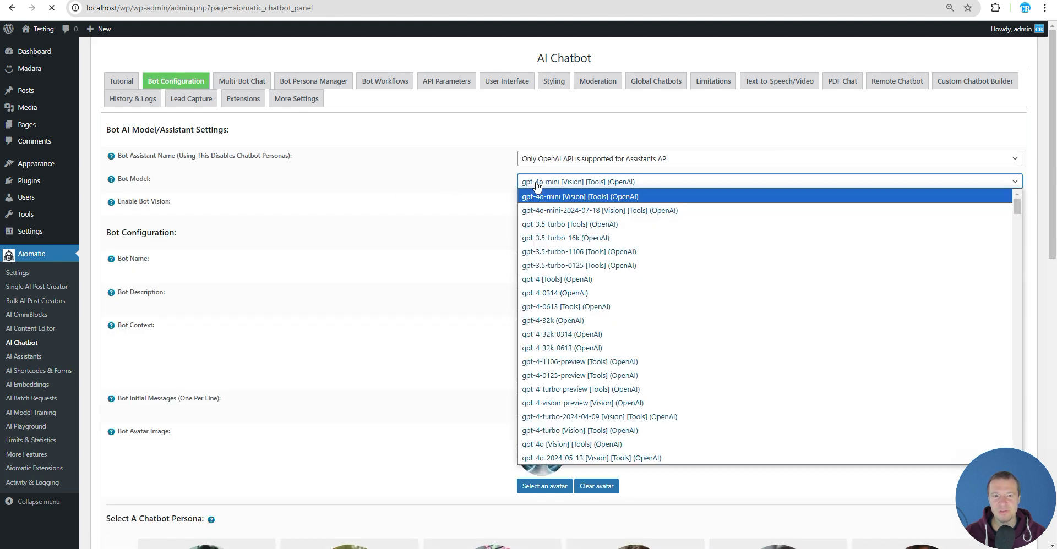
scroll(561, 275, down, 2)
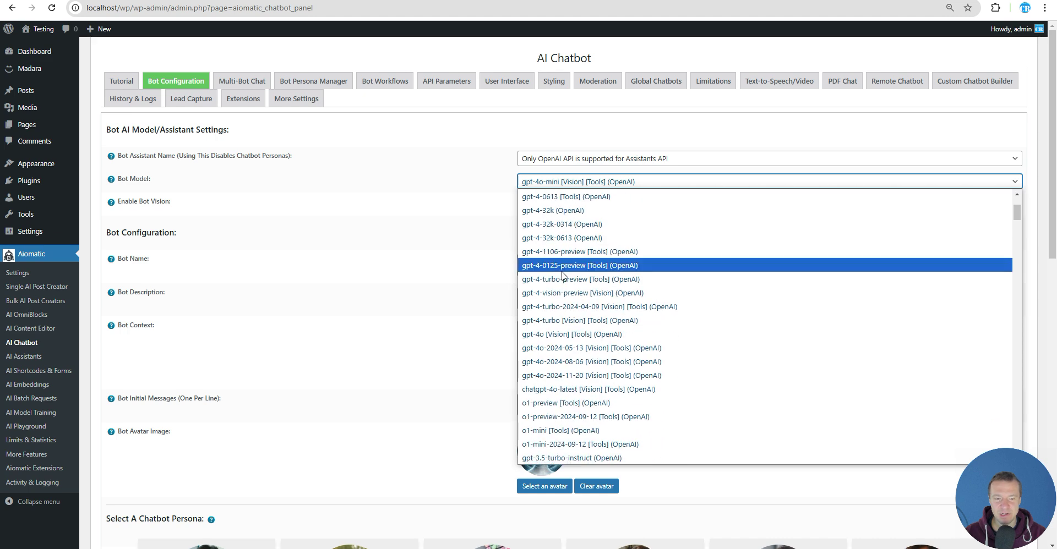
scroll(562, 275, down, 4)
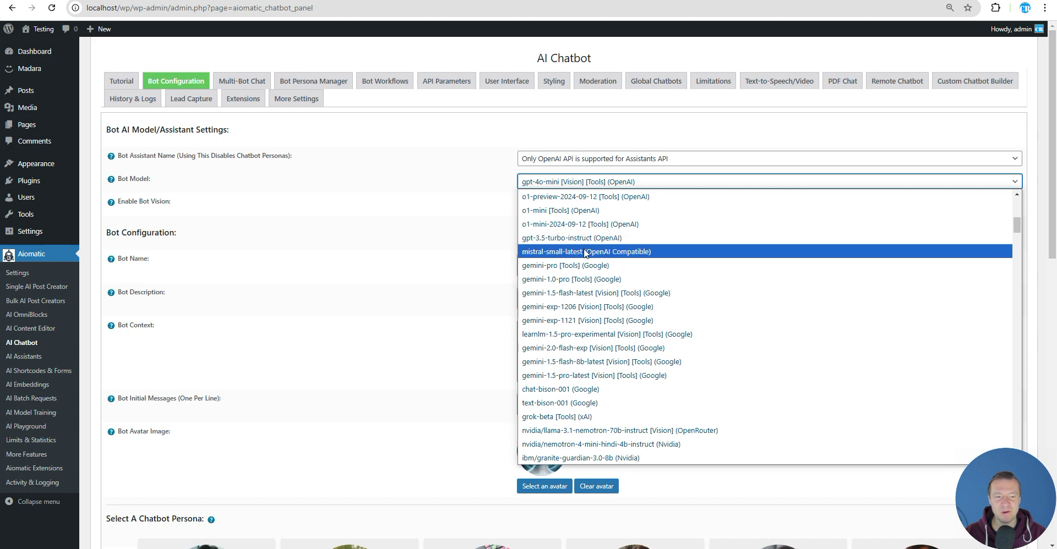
Set Bot Model to mistral-small-latest (OpenAI Compatible) and save the chatbot settings
click(549, 252)
scroll(110, 396, down, 5)
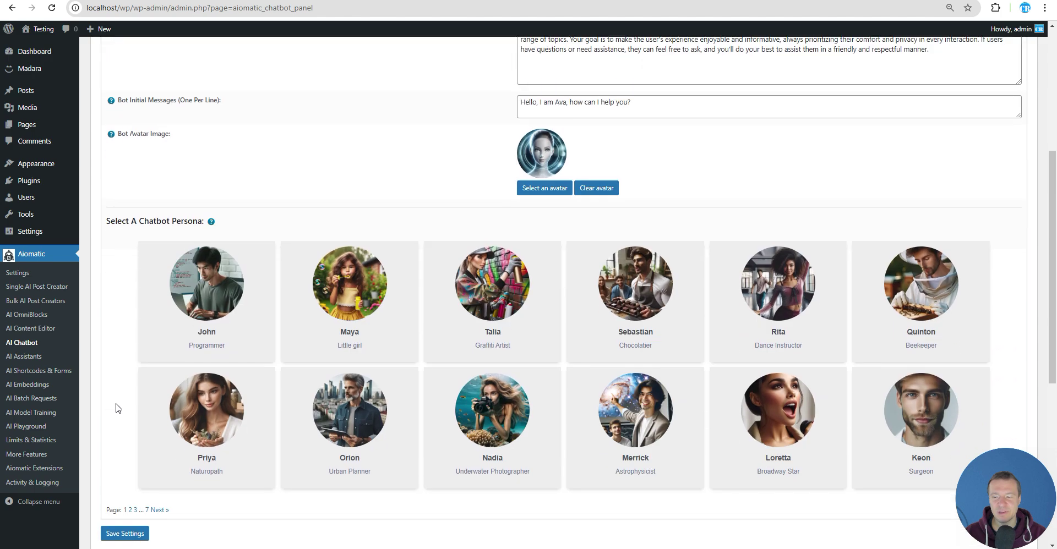
scroll(117, 408, down, 3)
click(122, 373)
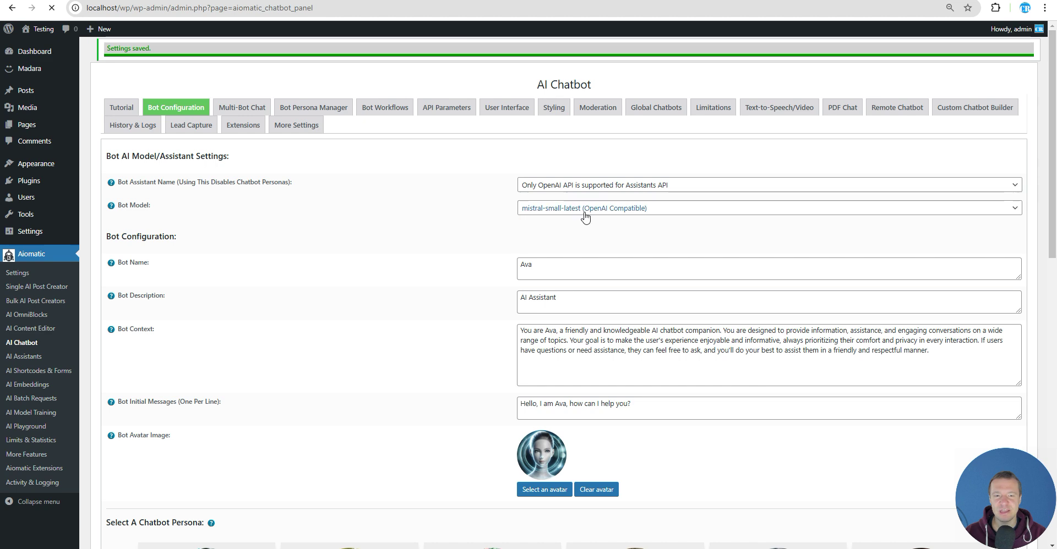
Send 'hi!' in the Chatbot Preview and check the greeting reply
scroll(362, 296, down, 4)
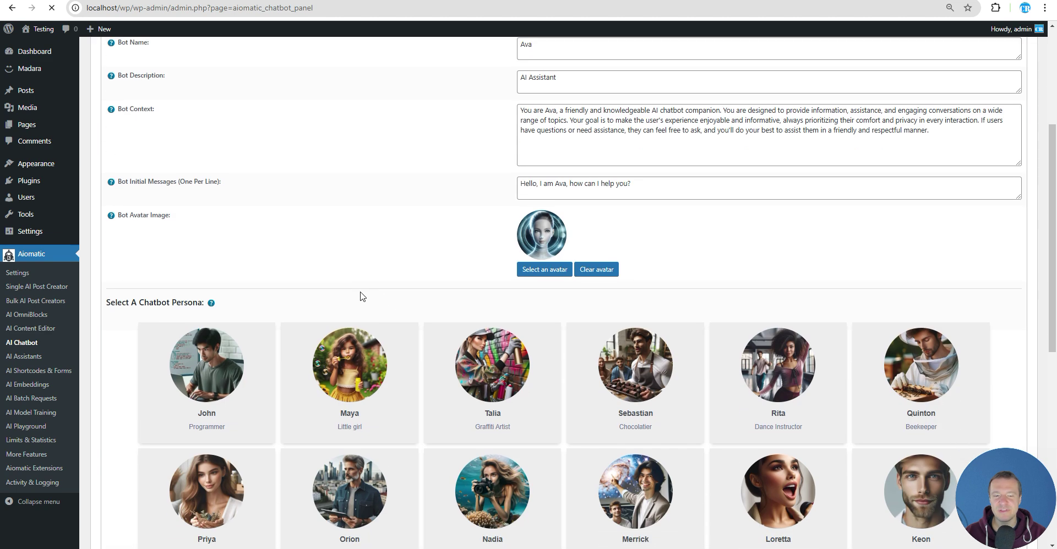
scroll(356, 297, down, 9)
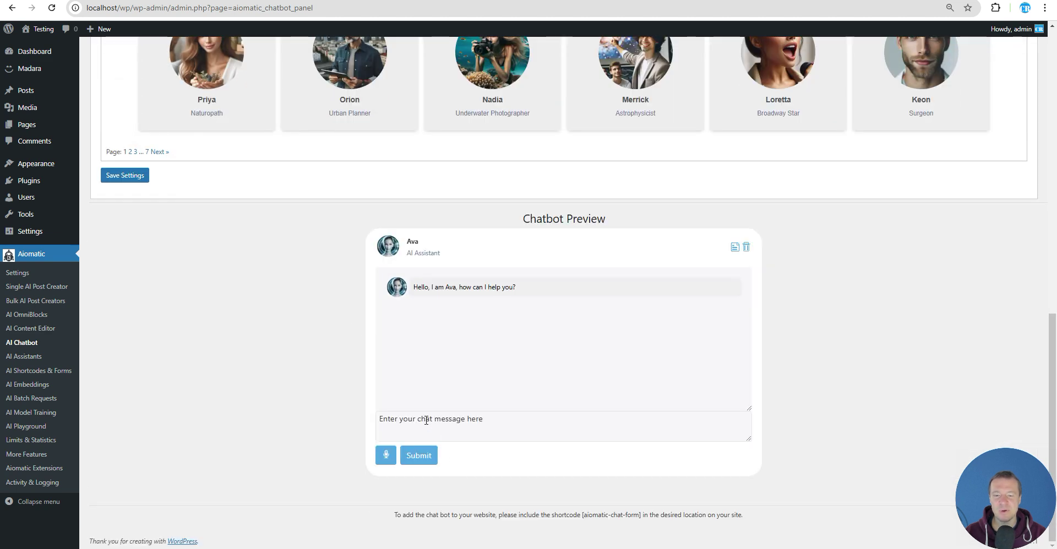
click(427, 420)
text(hi!)
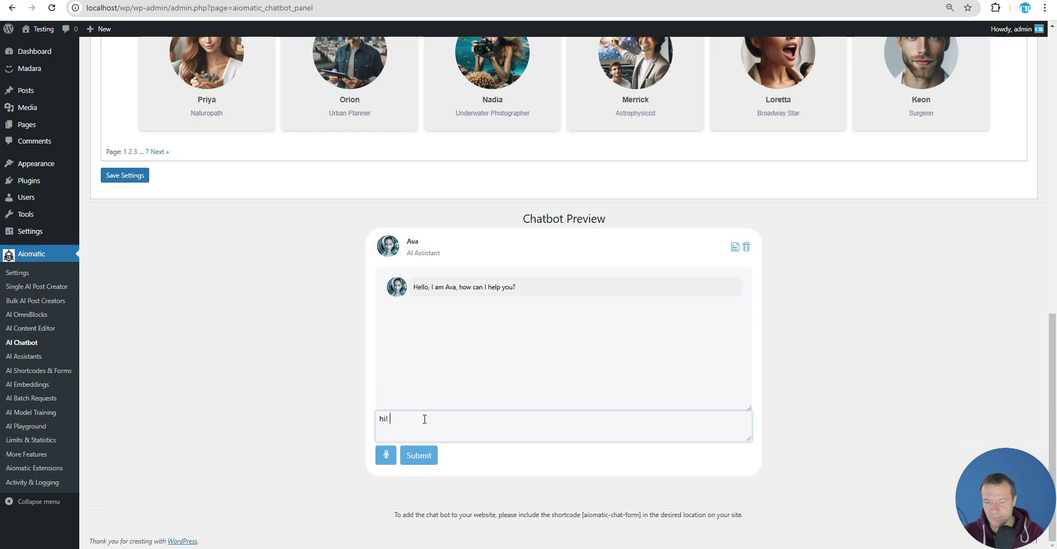
key(Return)
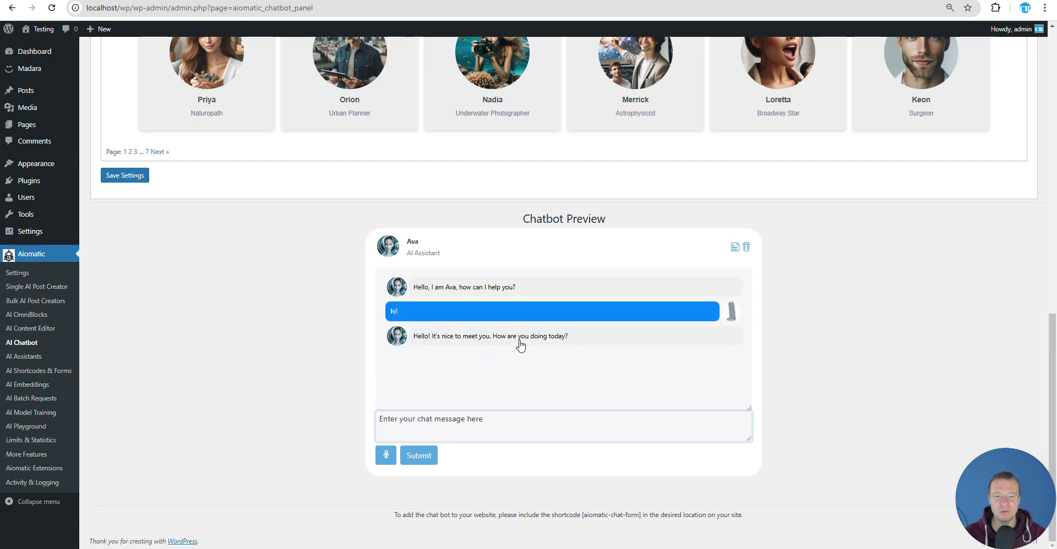
scroll(239, 380, up, 10)
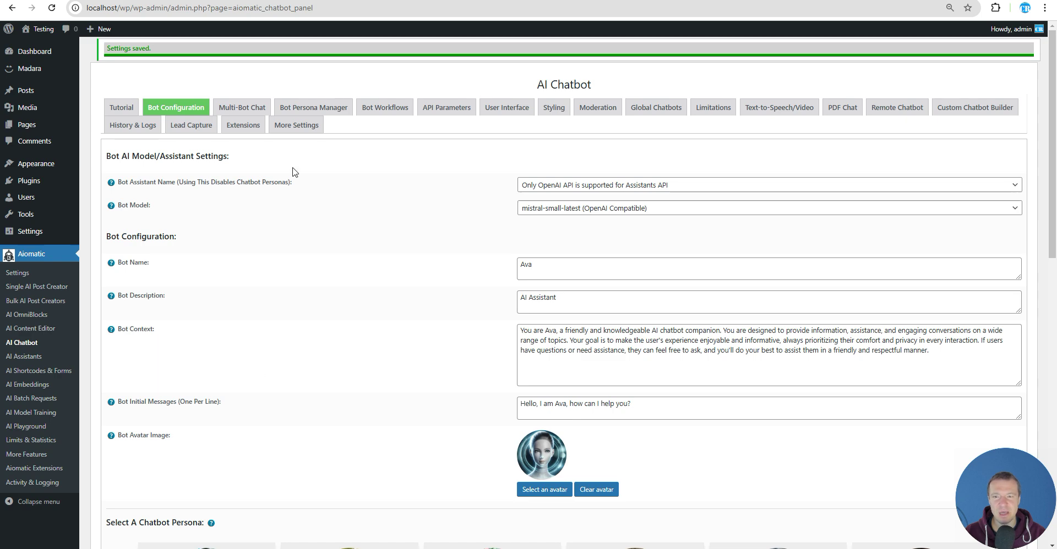
In More Settings, set Enable Chatbot Instant Responses to Instant Response
scroll(341, 304, down, 1)
scroll(342, 304, down, 10)
scroll(341, 304, up, 12)
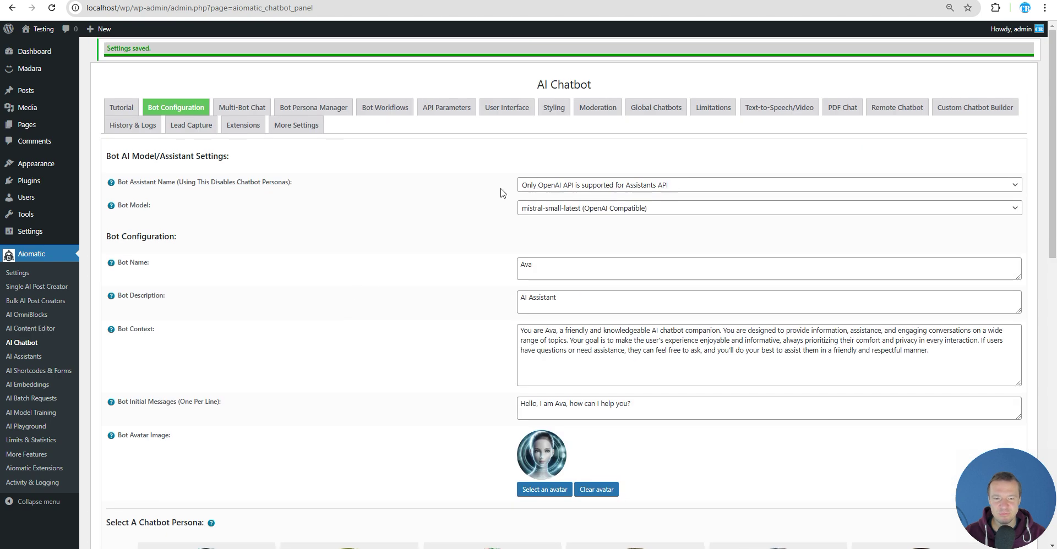
click(309, 125)
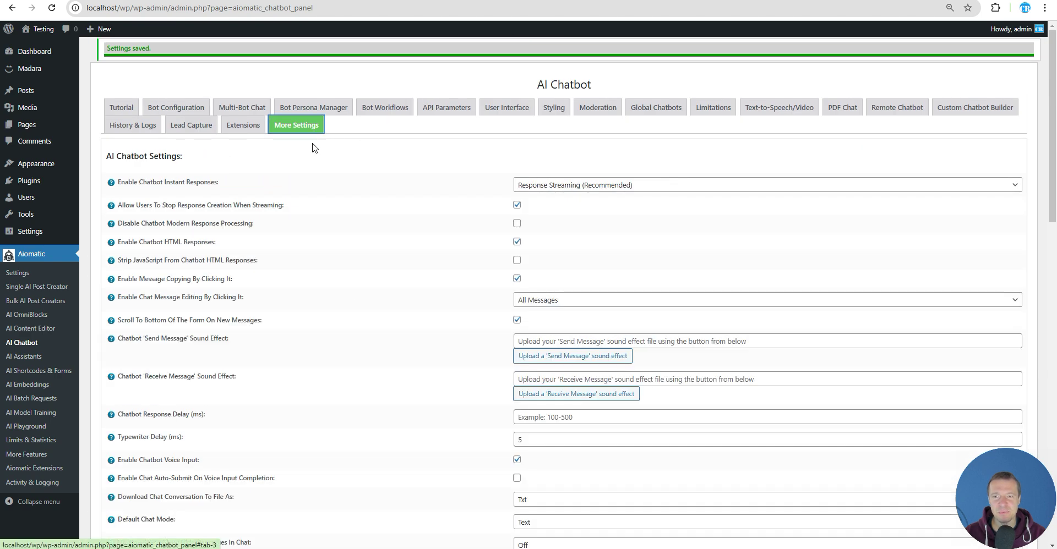
click(544, 187)
click(534, 202)
Ask the preview chatbot to 'count to 100' and review its reply
scroll(378, 307, down, 15)
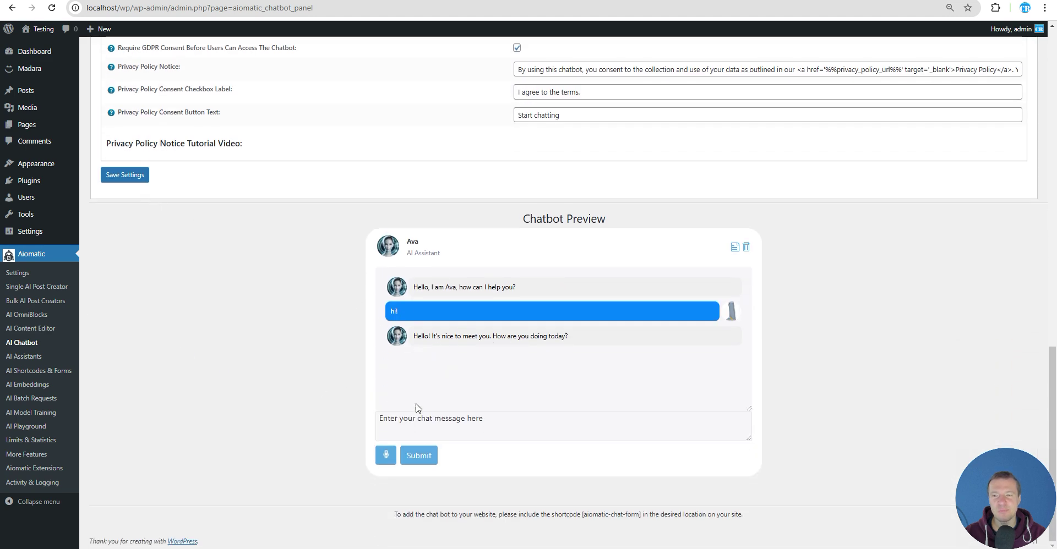
click(420, 425)
text(count)
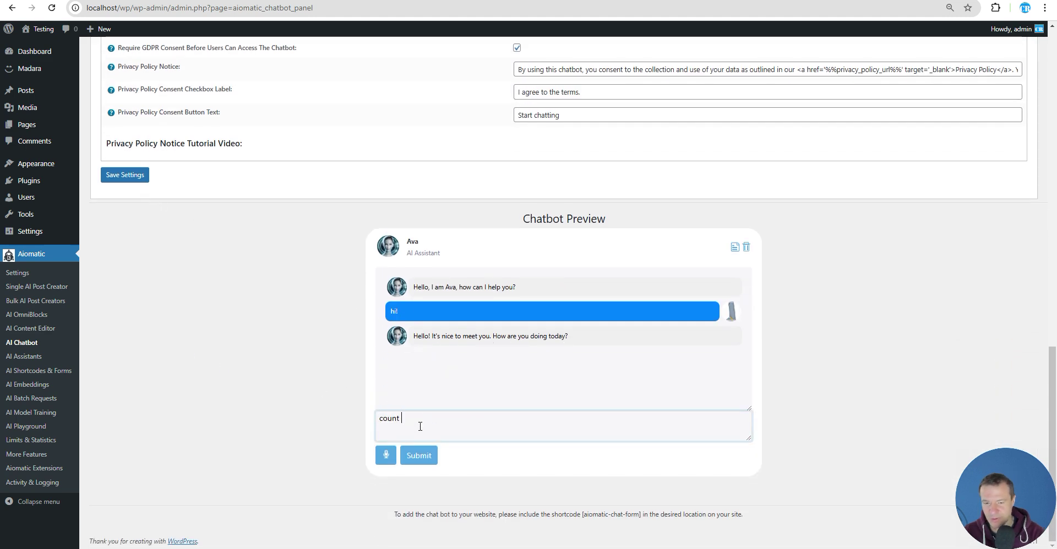
text( to 100)
key(Return)
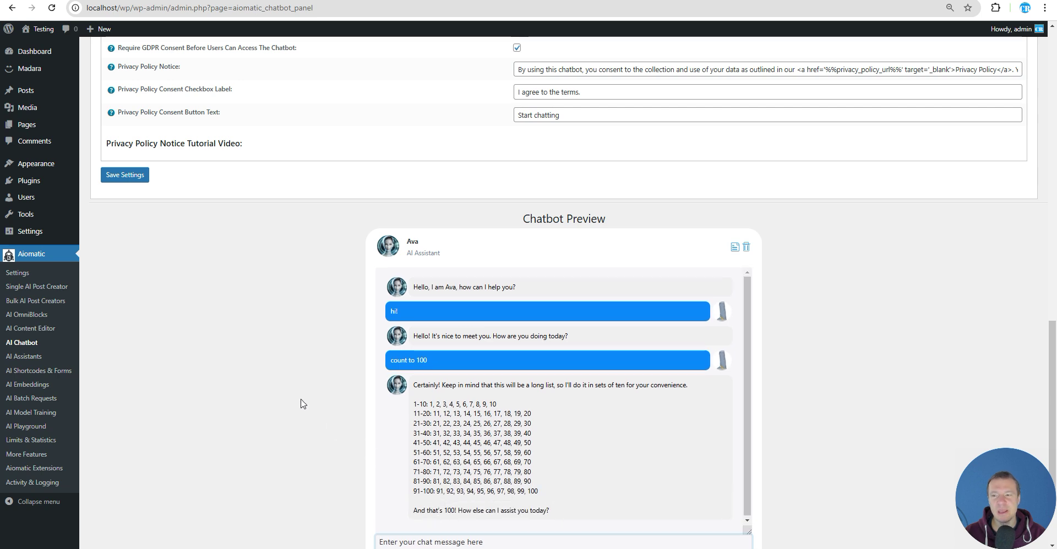
scroll(325, 391, up, 10)
scroll(346, 379, up, 4)
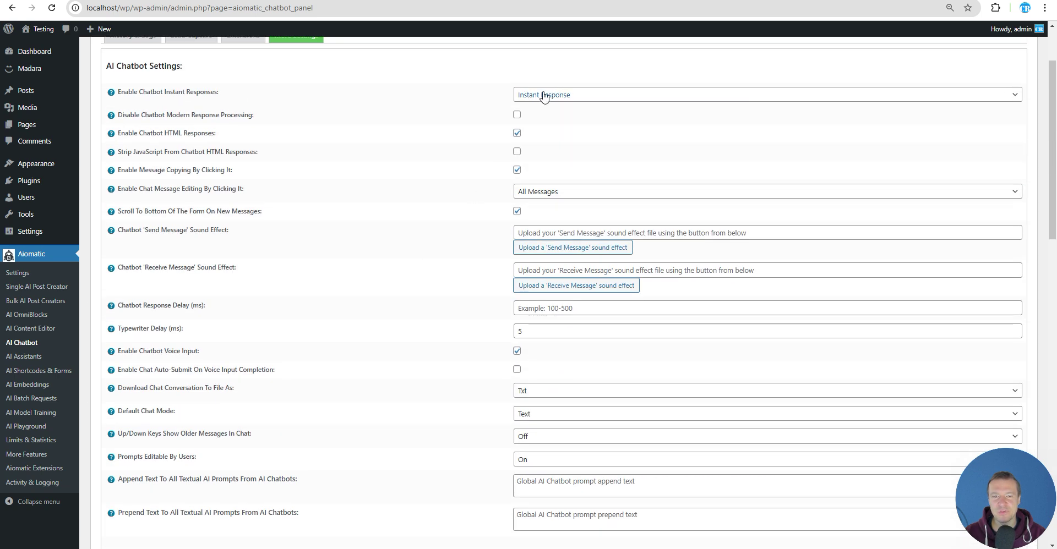
scroll(301, 384, down, 2)
scroll(302, 384, down, 8)
Save the Instant Response setting
click(125, 395)
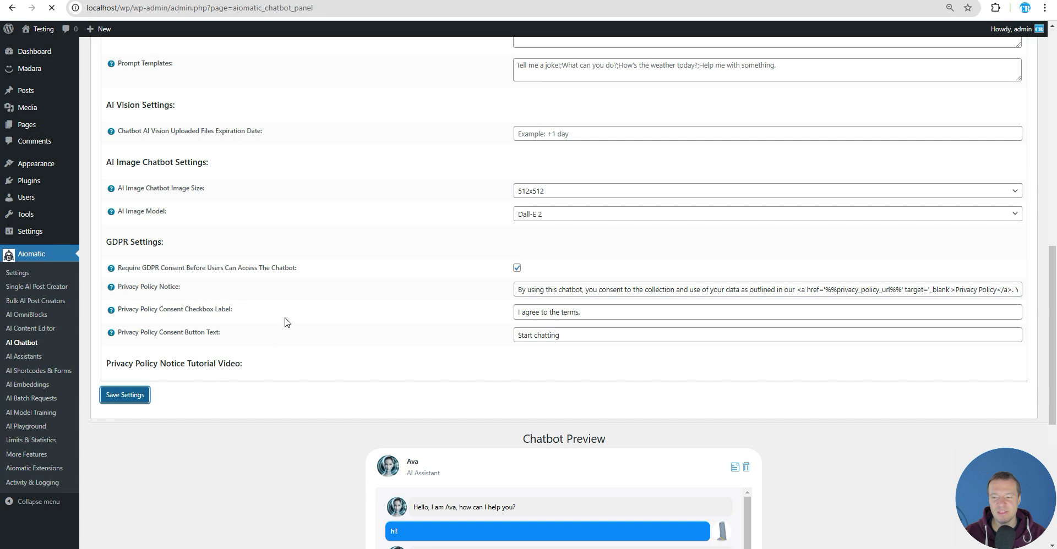
scroll(323, 349, down, 20)
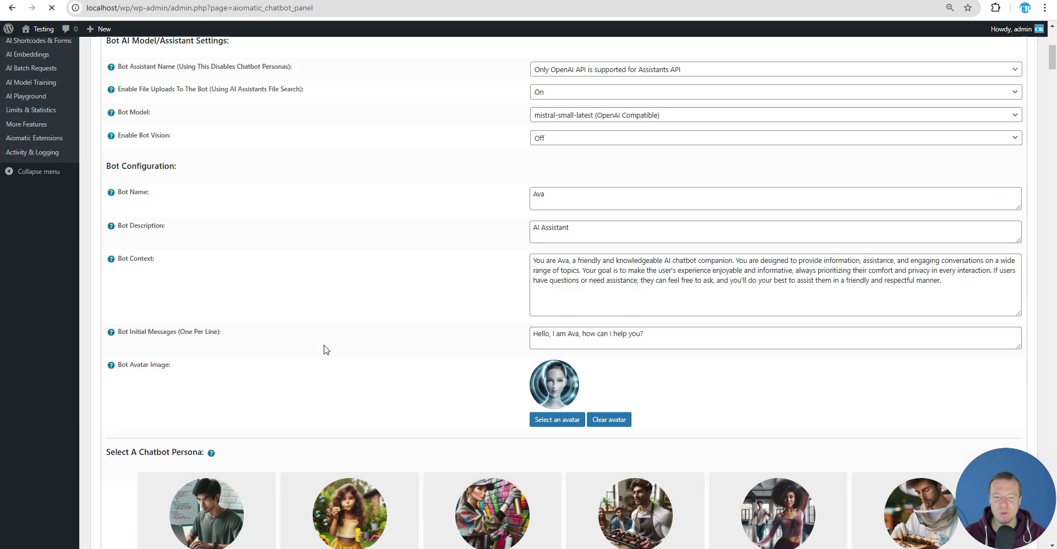
click(411, 423)
Send 'hi!' to the preview chatbot while instant responses are on
text(hi!)
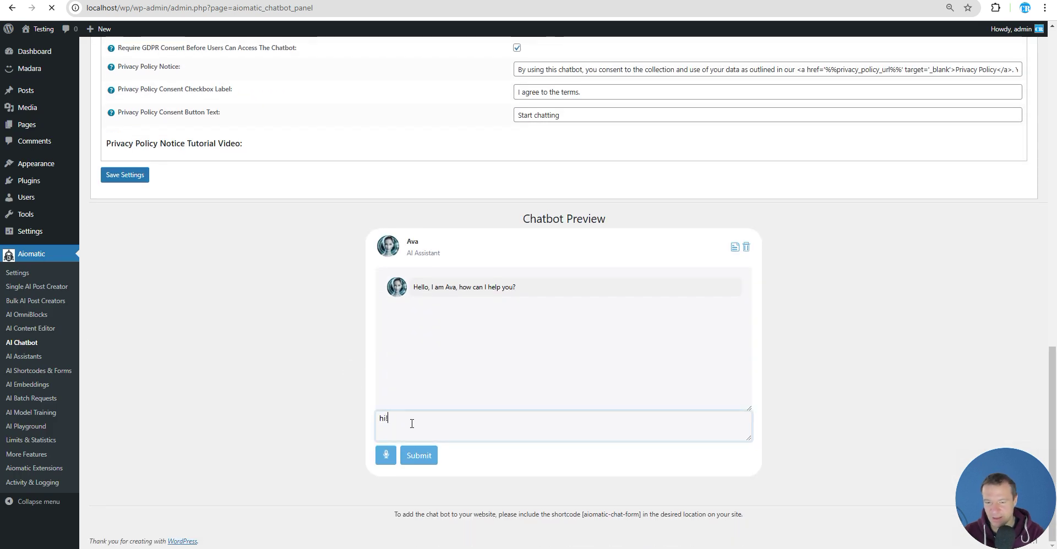
key(Return)
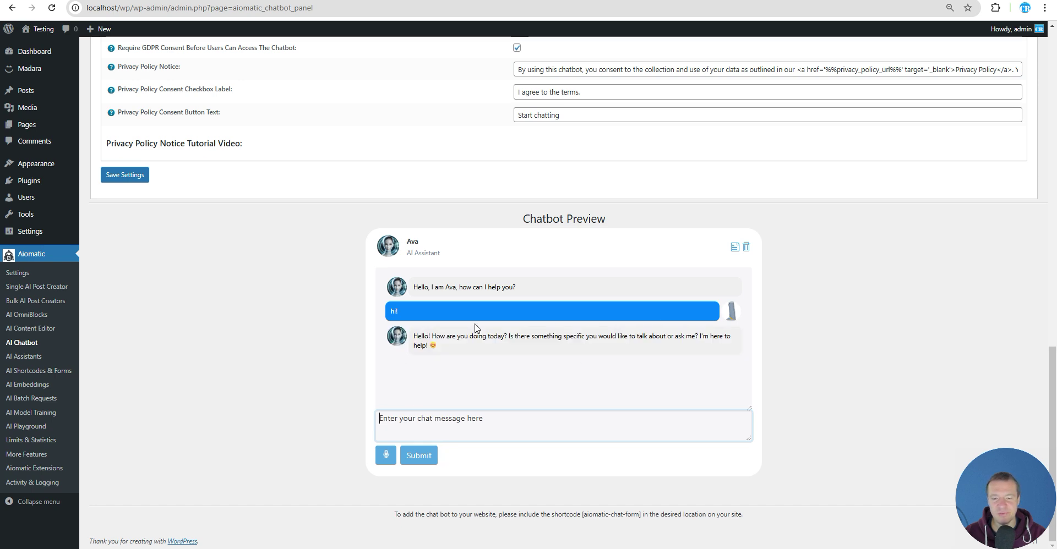
scroll(370, 337, up, 20)
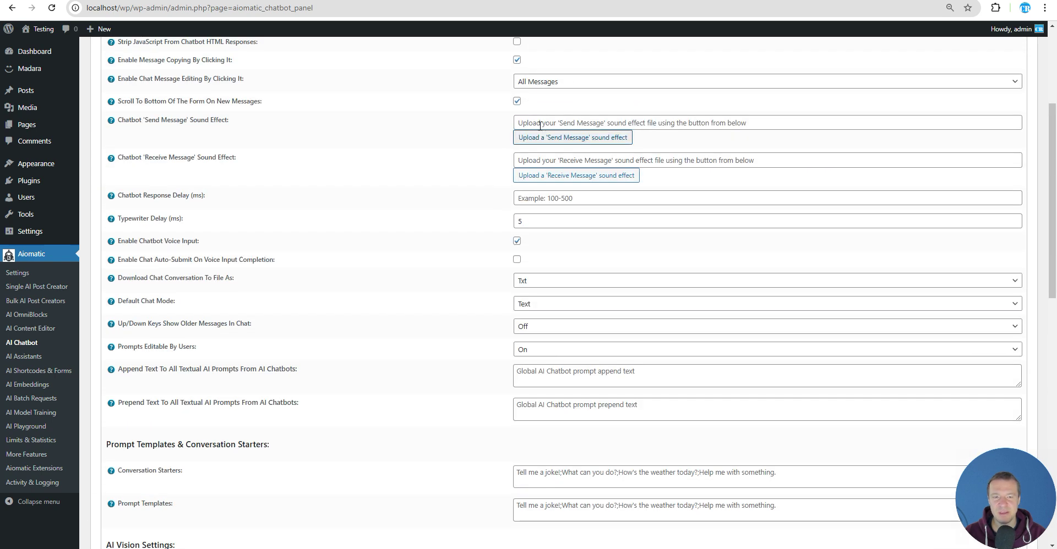
Switch Enable Chatbot Instant Responses back to Response Streaming and save the settings
click(532, 186)
click(573, 214)
scroll(326, 396, down, 18)
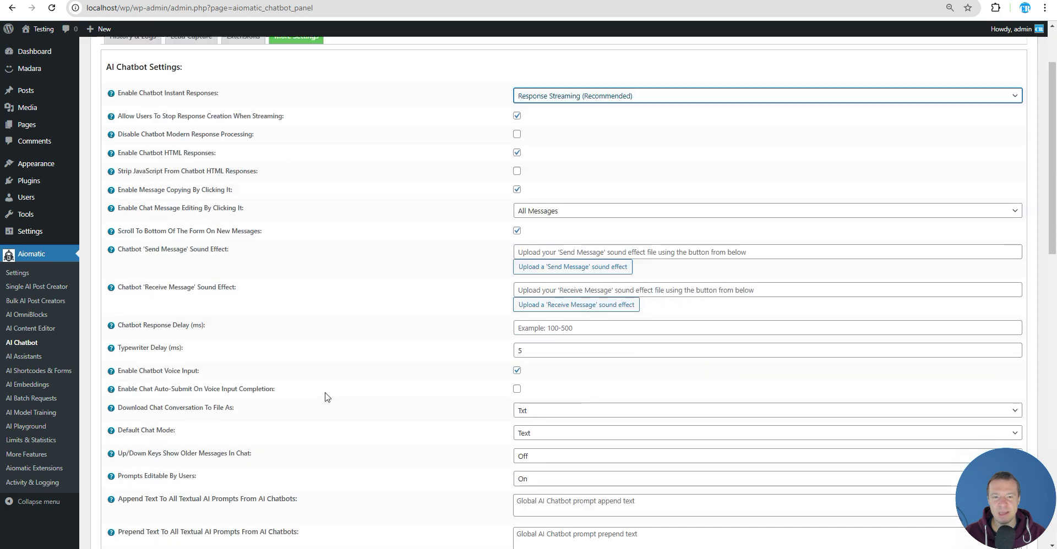
click(126, 449)
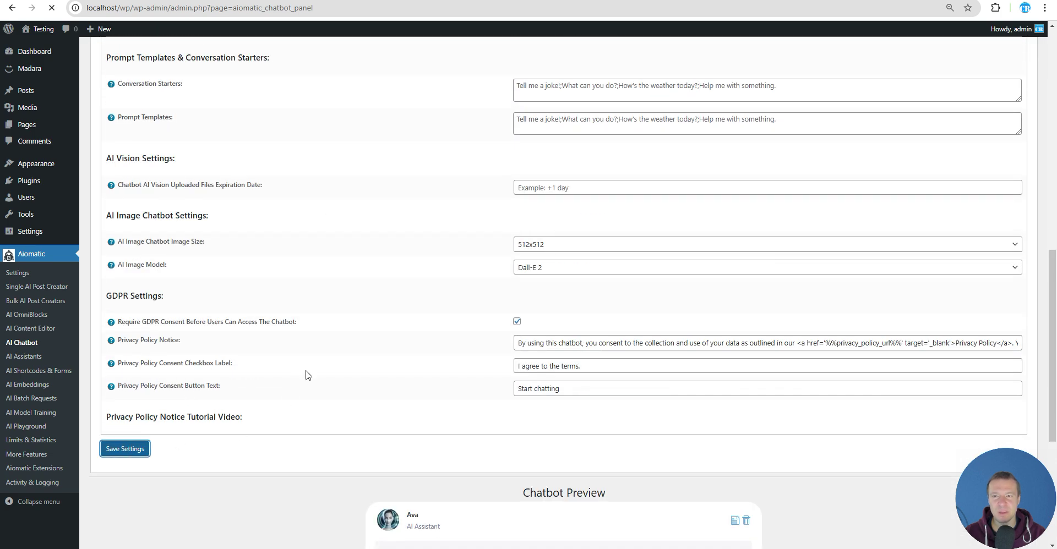
Send another 'hi!' in the preview to test the streamed reply
scroll(314, 378, down, 20)
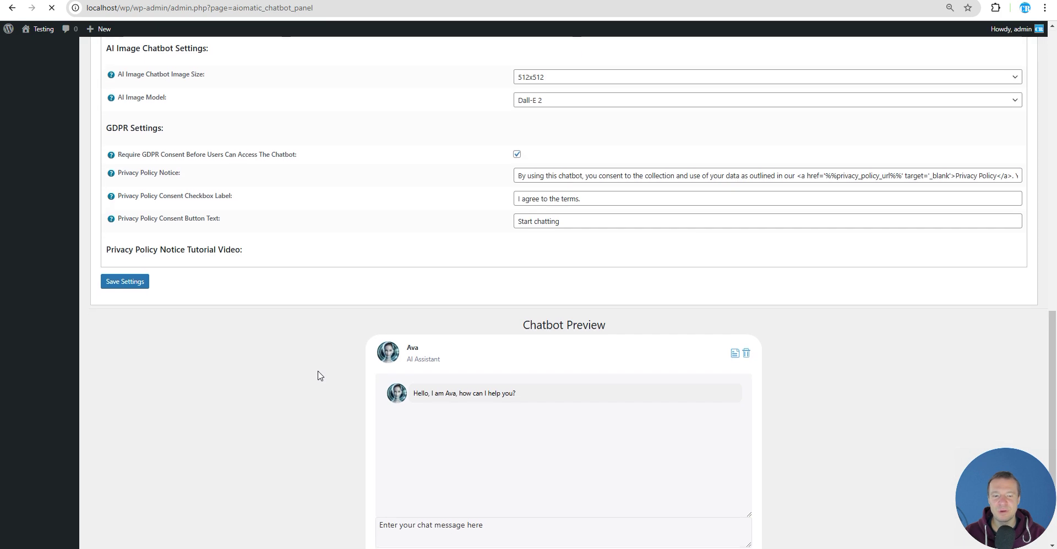
click(393, 421)
text(hi!)
key(Return)
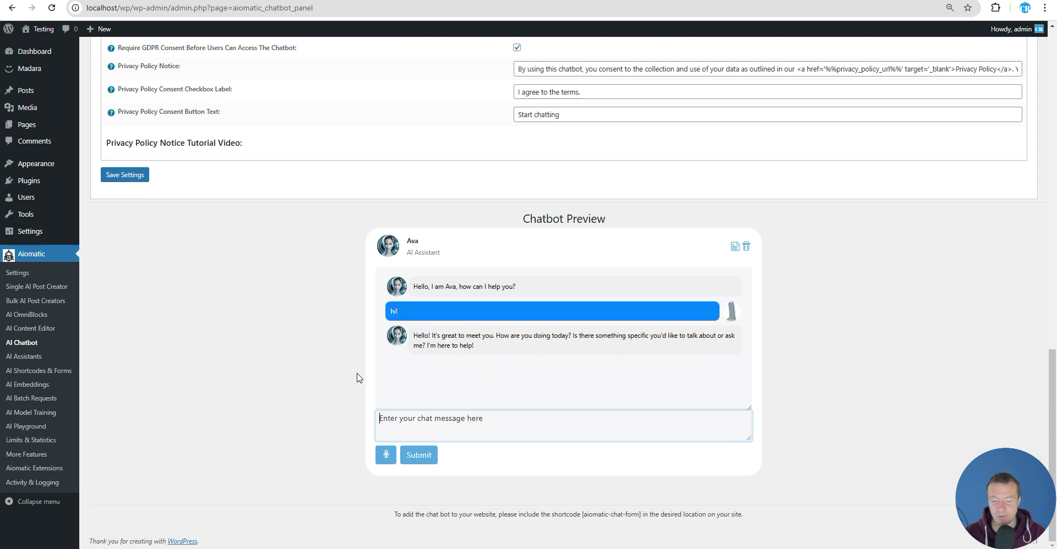
scroll(321, 201, up, 6)
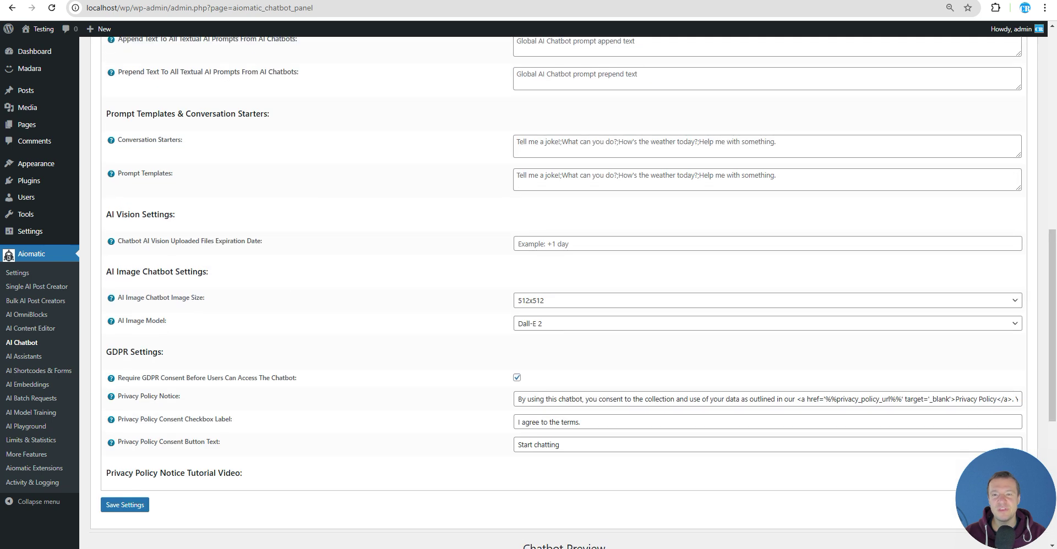
scroll(373, 228, up, 4)
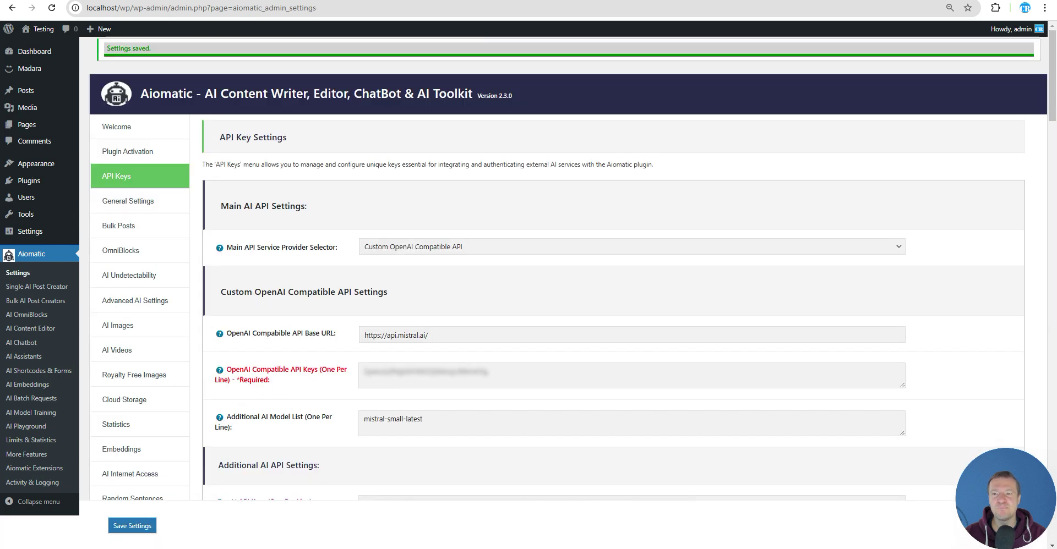
Remove the Test key using the trash icon on its row in Mistral's API Keys list
scroll(384, 270, down, 2)
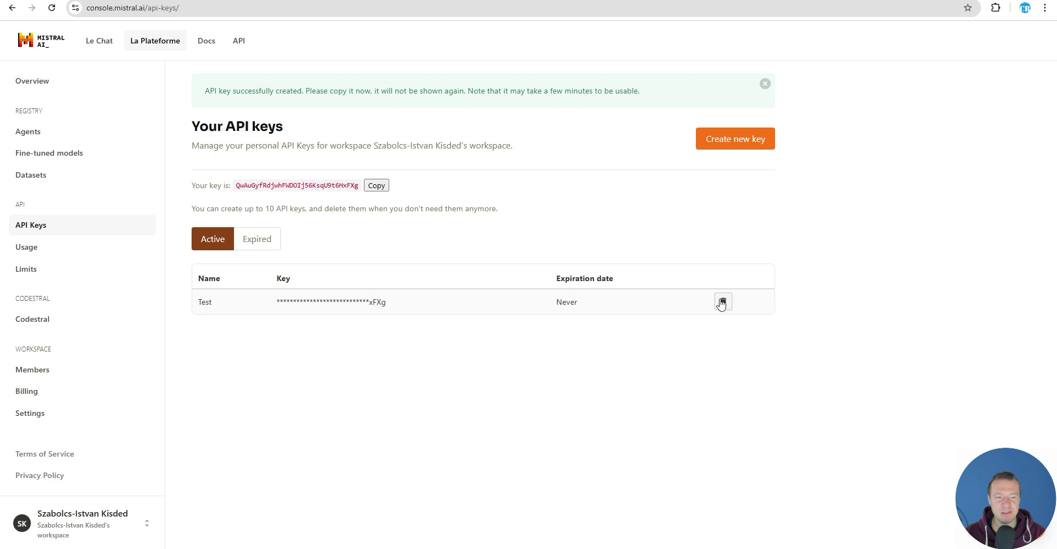
click(723, 302)
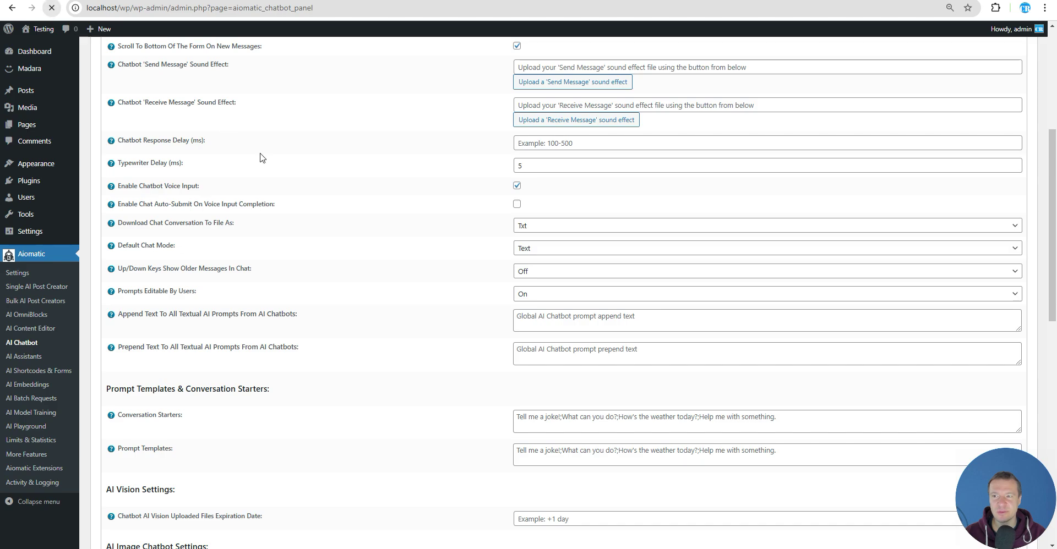
Send 'hi!' in the Chatbot Preview
scroll(329, 236, down, 20)
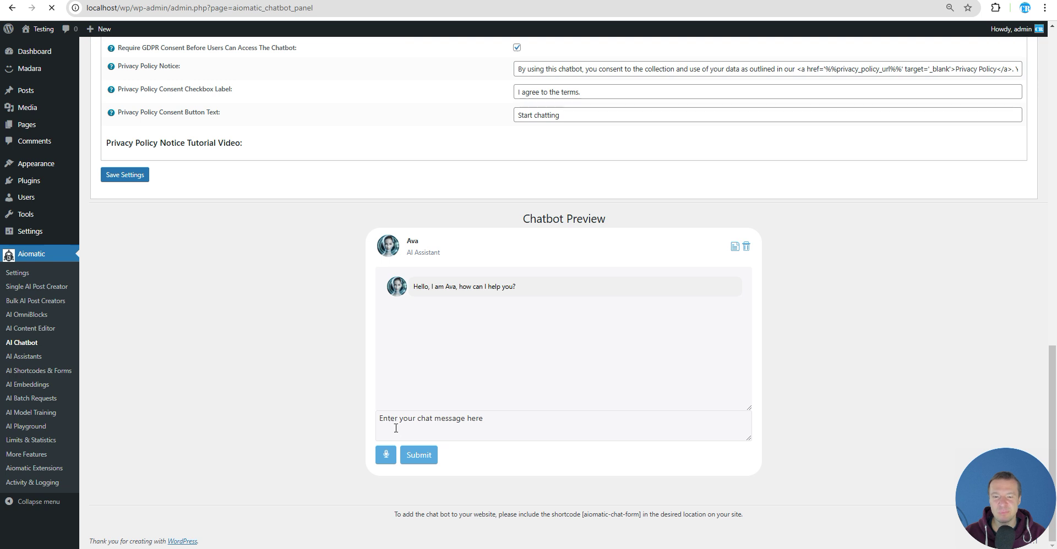
click(400, 430)
text(hi!)
key(Return)
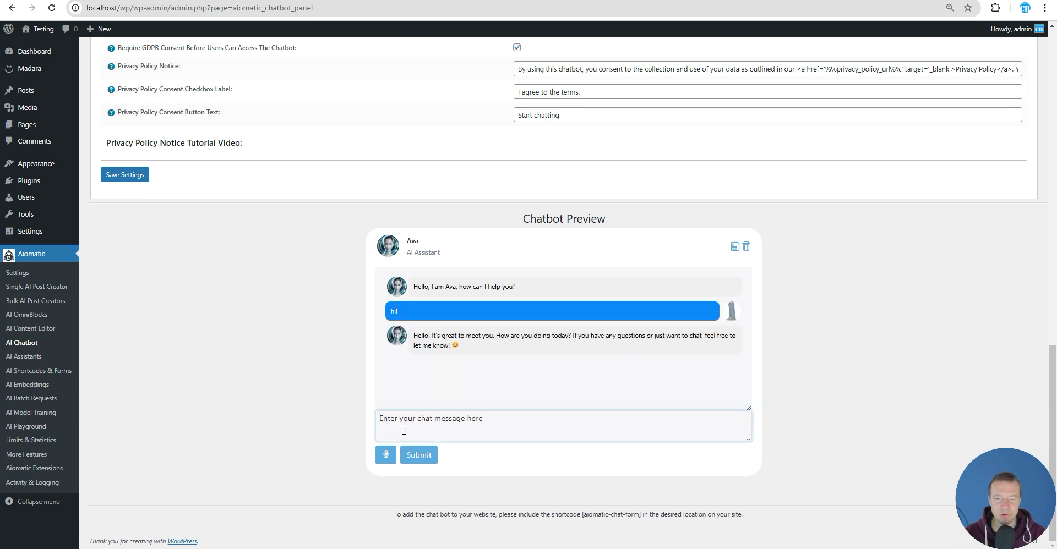
Reload the chatbot settings page and send 'hi!' again, waiting for the reply
click(51, 8)
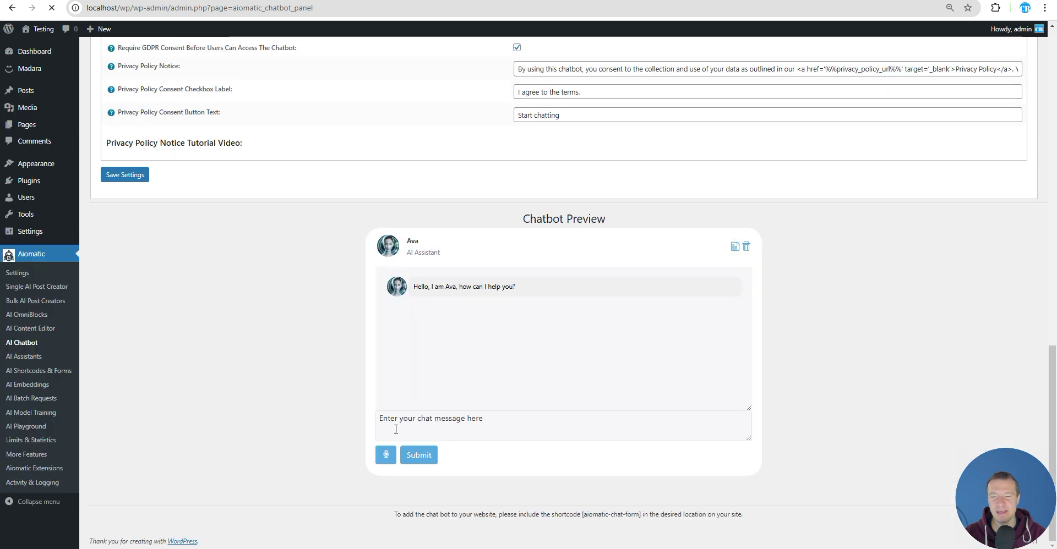
click(395, 430)
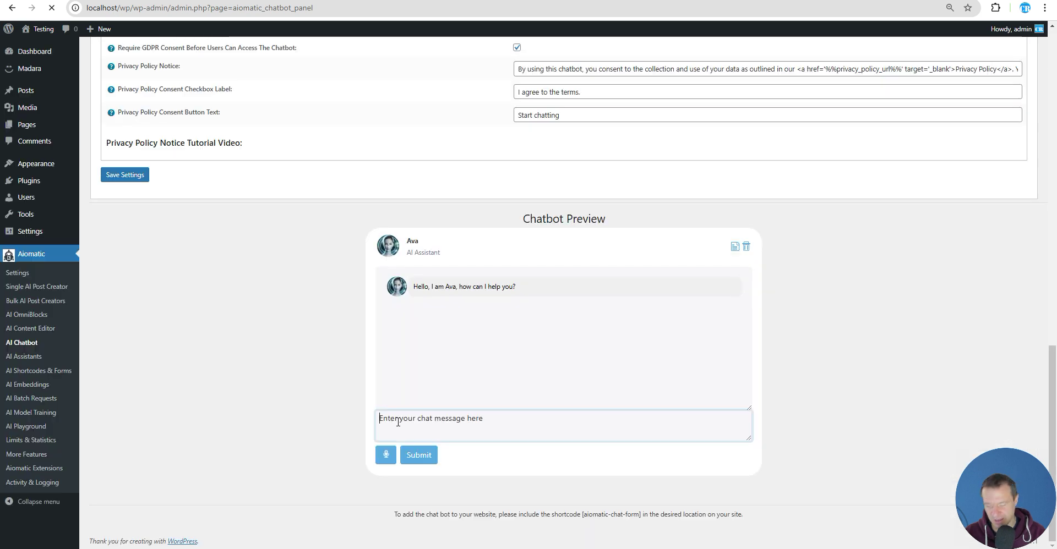
text(hi!)
key(Return)
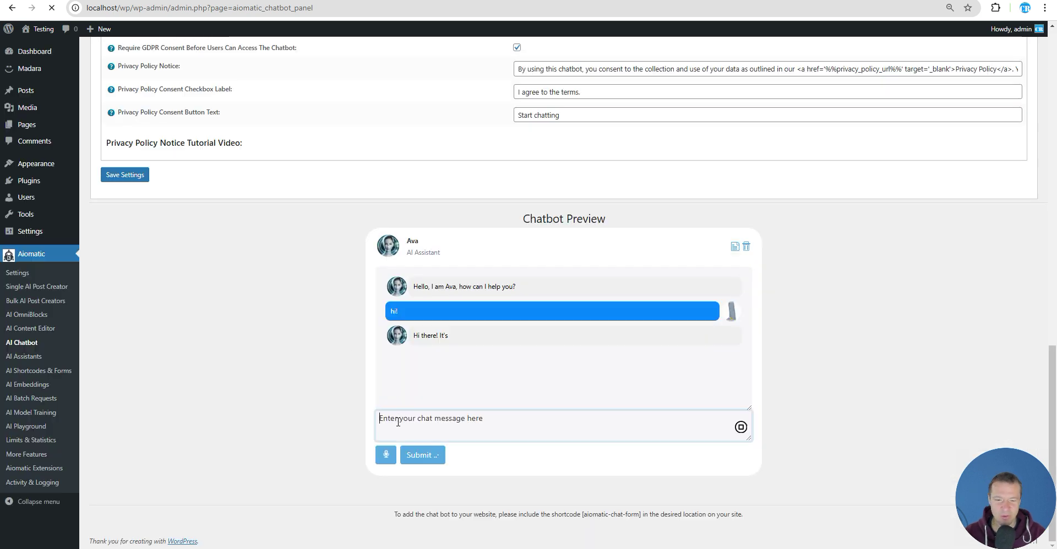
scroll(391, 420, up, 4)
scroll(389, 419, up, 15)
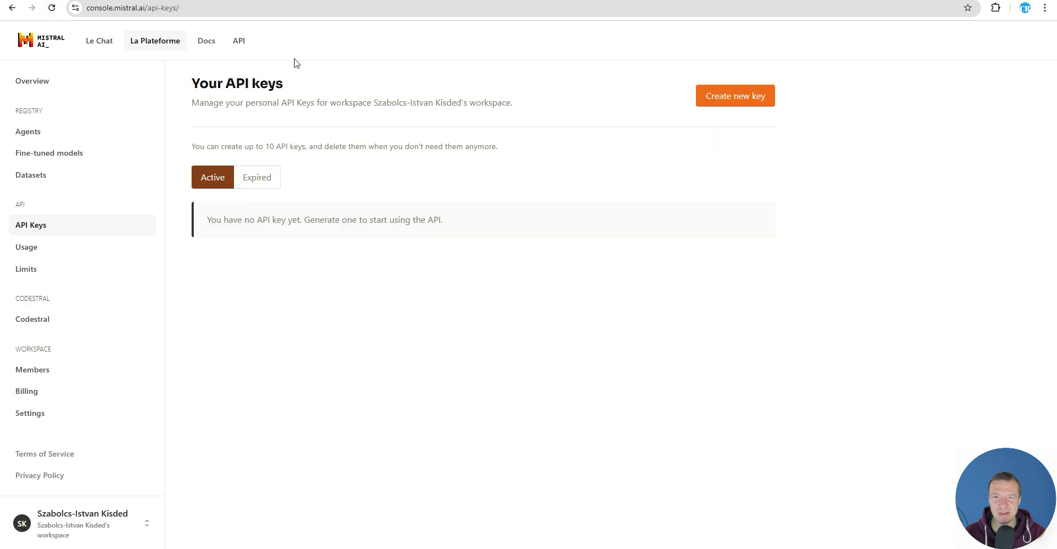
Check the Mistral console's expired API keys list, then return to active keys
click(254, 182)
click(206, 181)
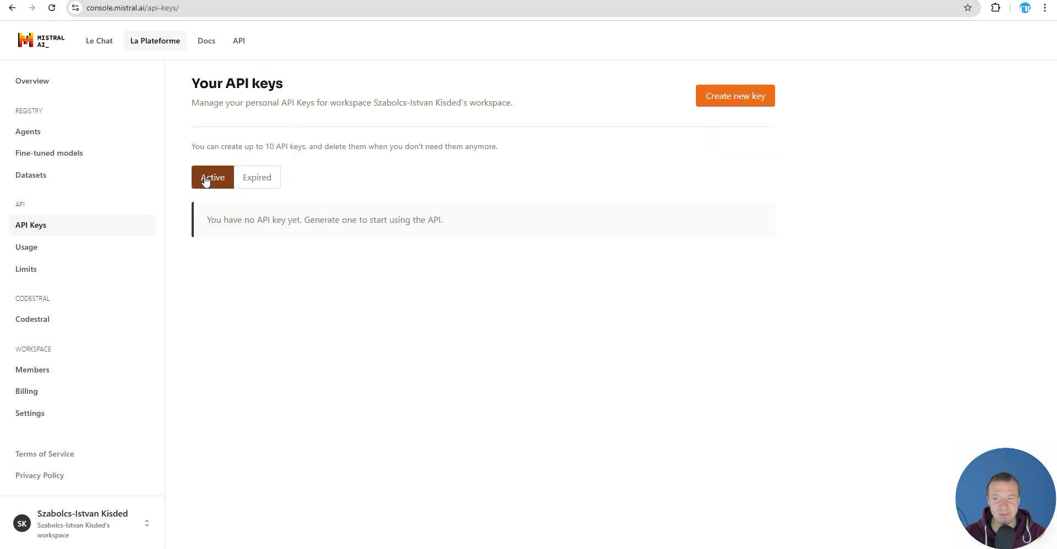
click(250, 179)
click(207, 179)
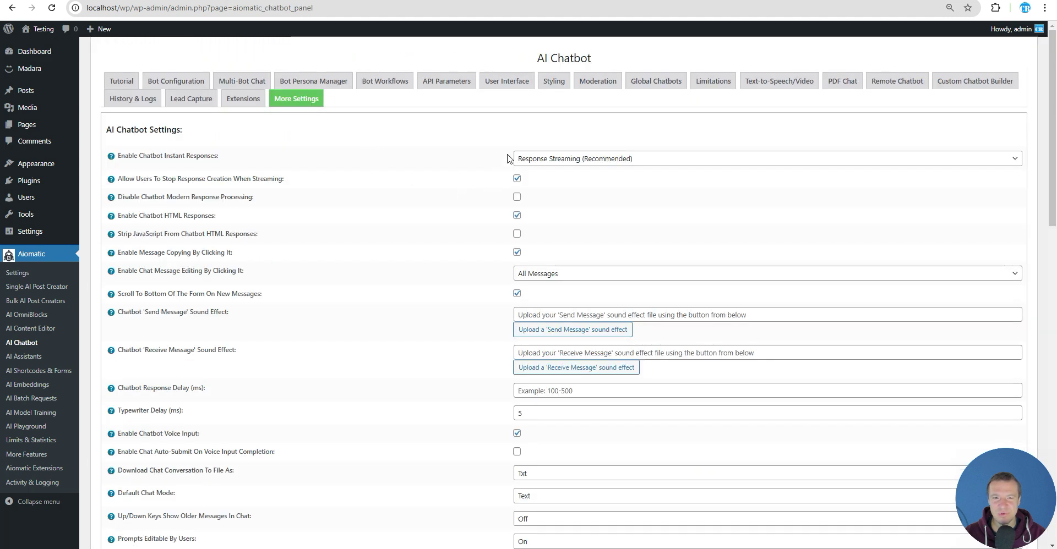
Set chatbot replies to Instant Response and save the settings
click(515, 158)
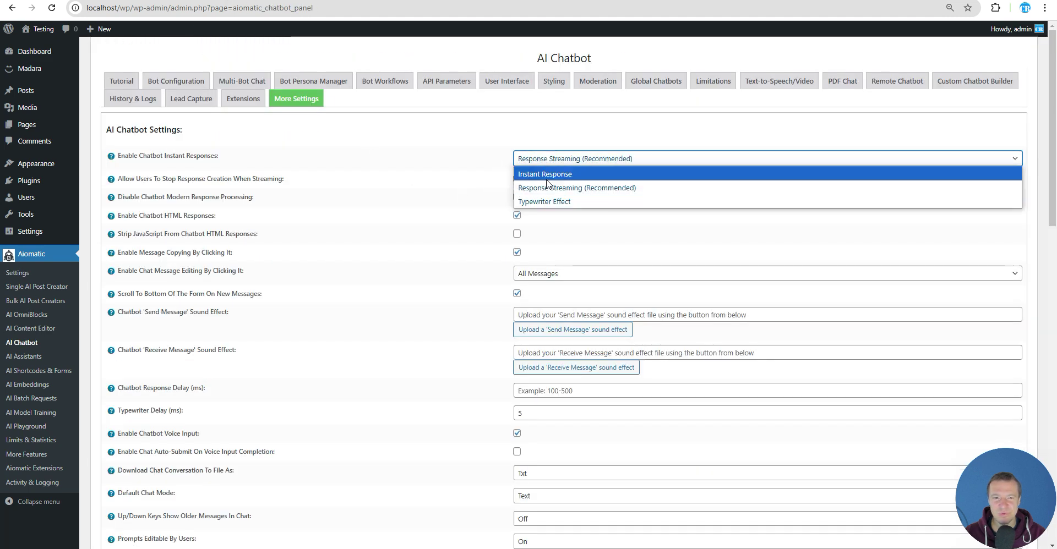
click(543, 174)
scroll(158, 353, down, 14)
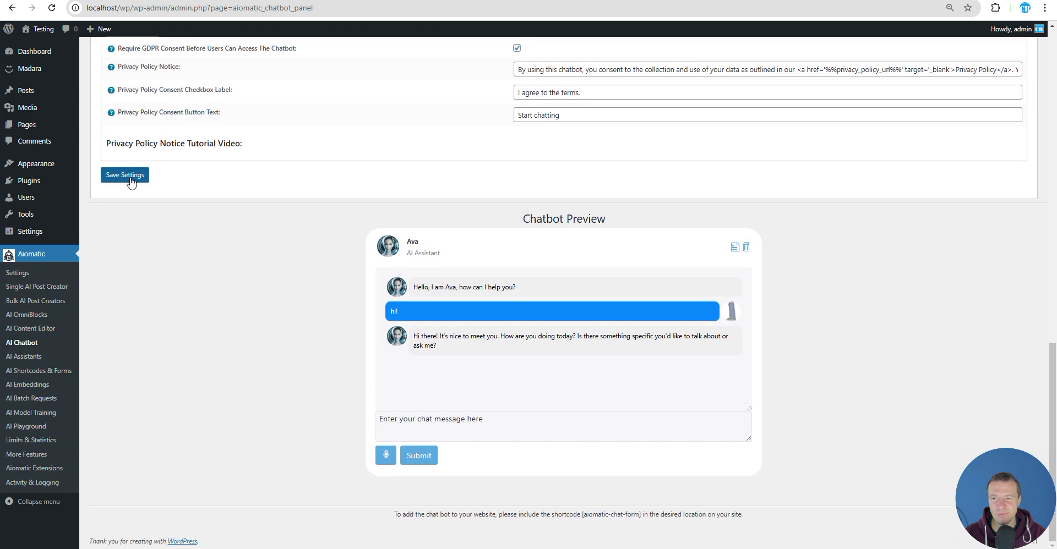
click(132, 179)
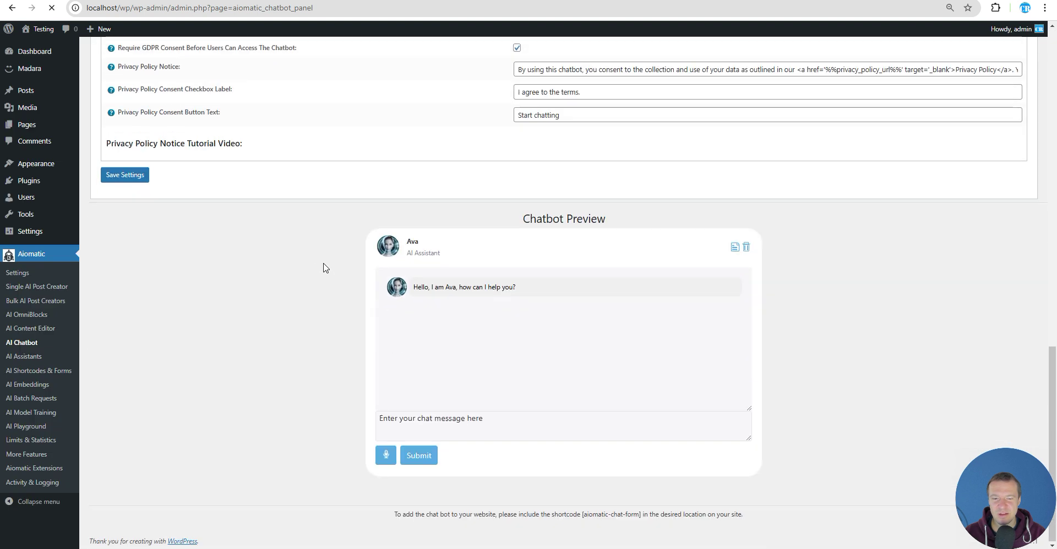
Send 'hi!' in the Chatbot Preview and check the greeting reply
click(448, 419)
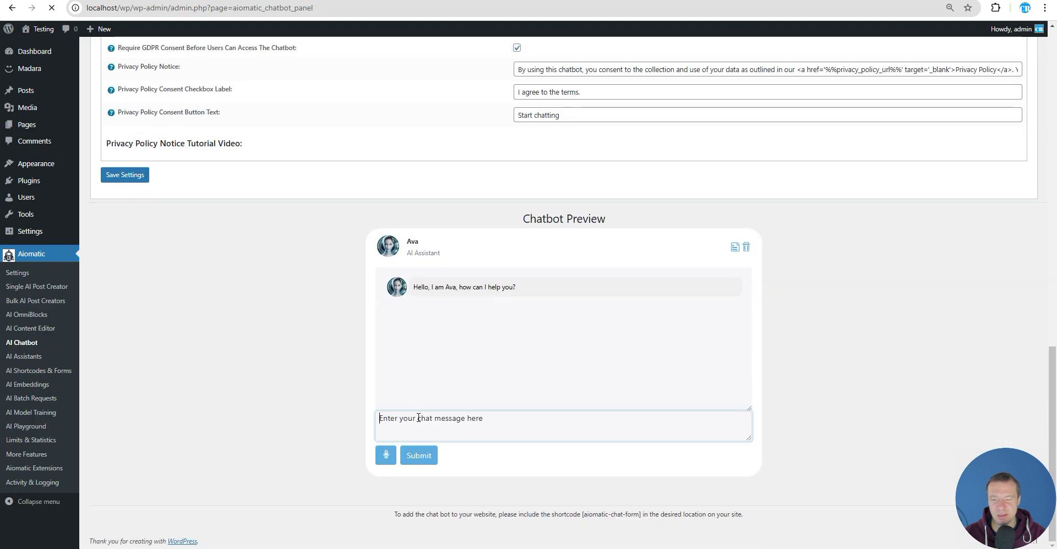
text(hi!)
key(Return)
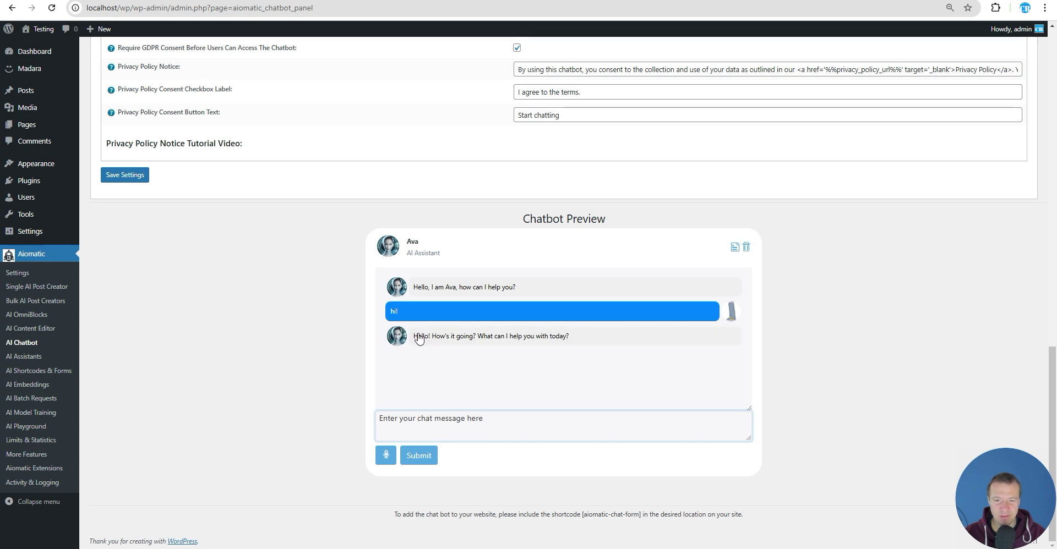
scroll(363, 337, up, 15)
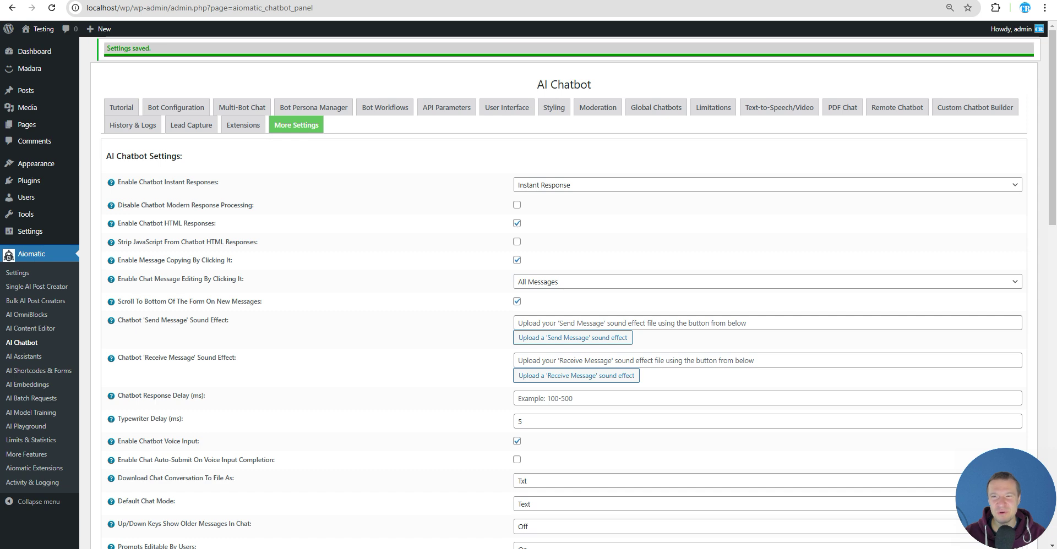
Compare Mistral's chat completion docs and console with Aiomatic, ending on Aiomatic's API Keys settings
click(344, 5)
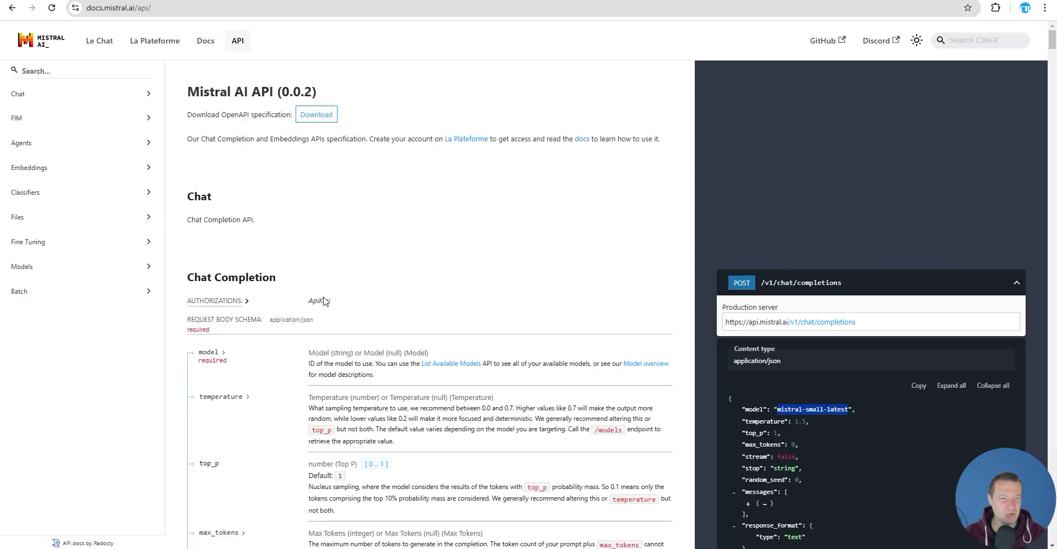
click(380, 1)
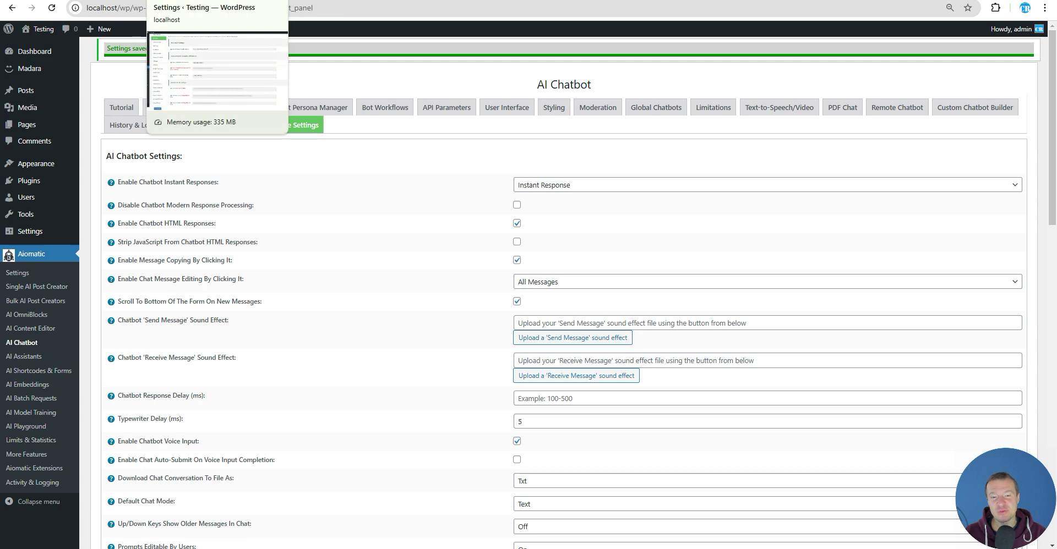
click(190, 1)
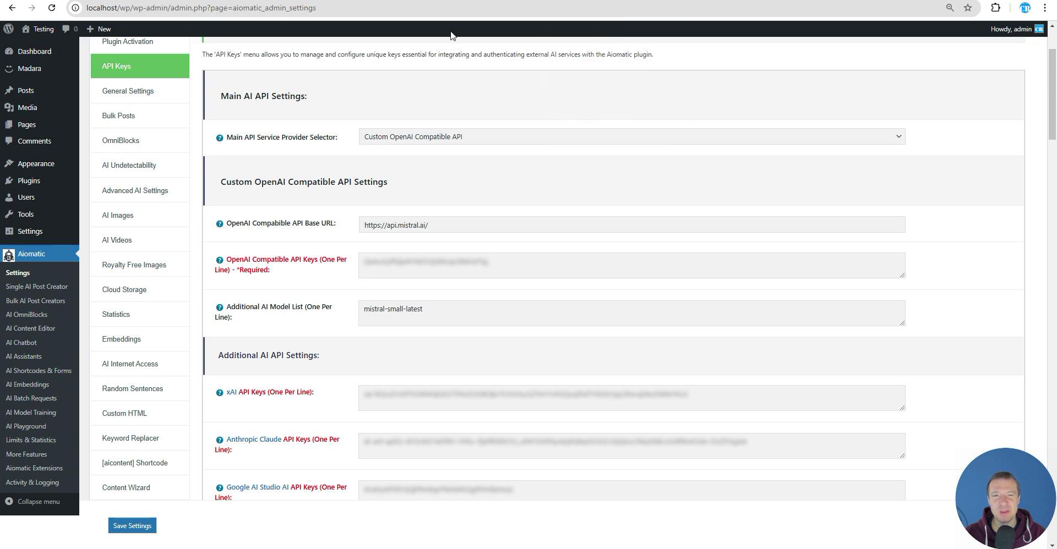
click(372, 1)
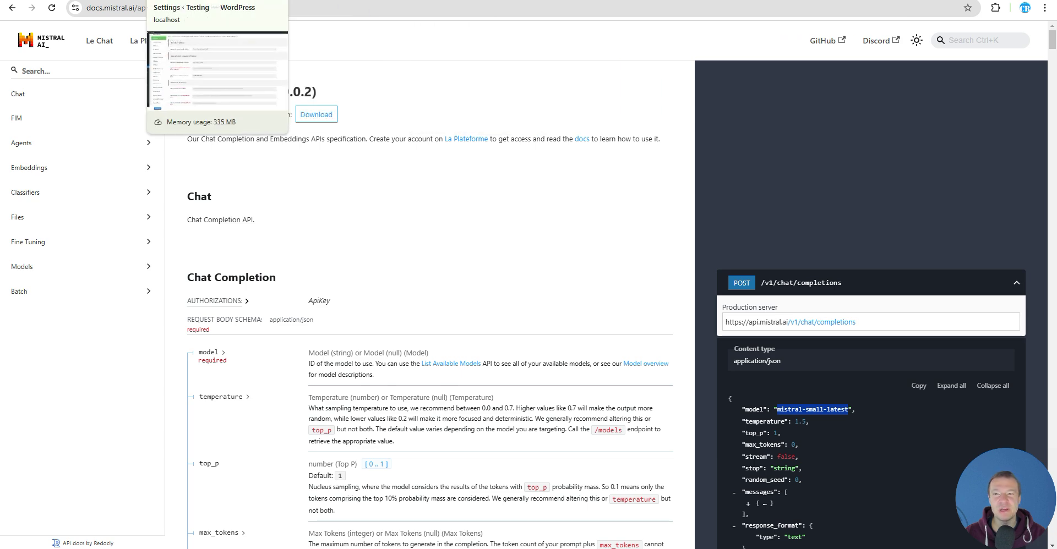
click(71, 0)
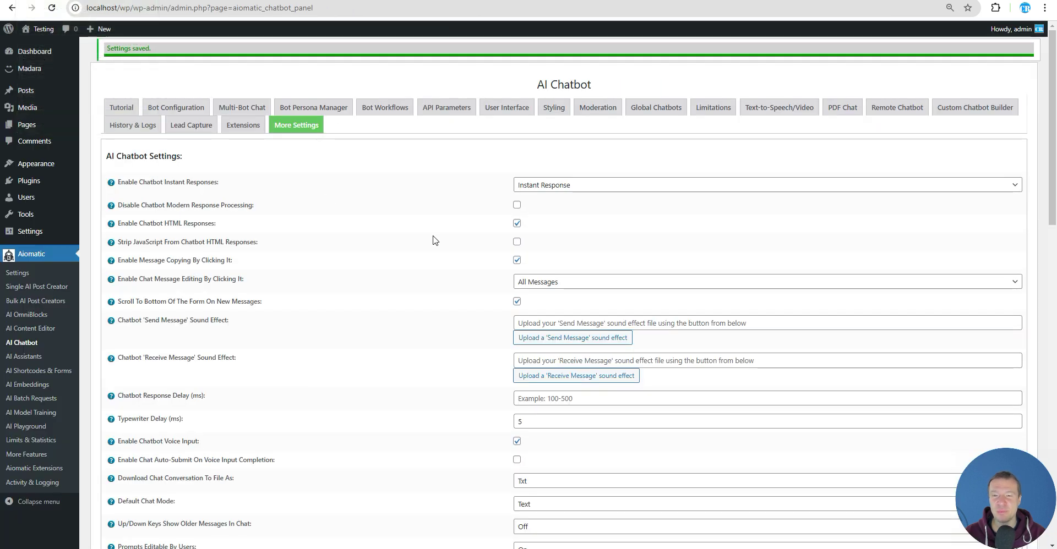
click(193, 0)
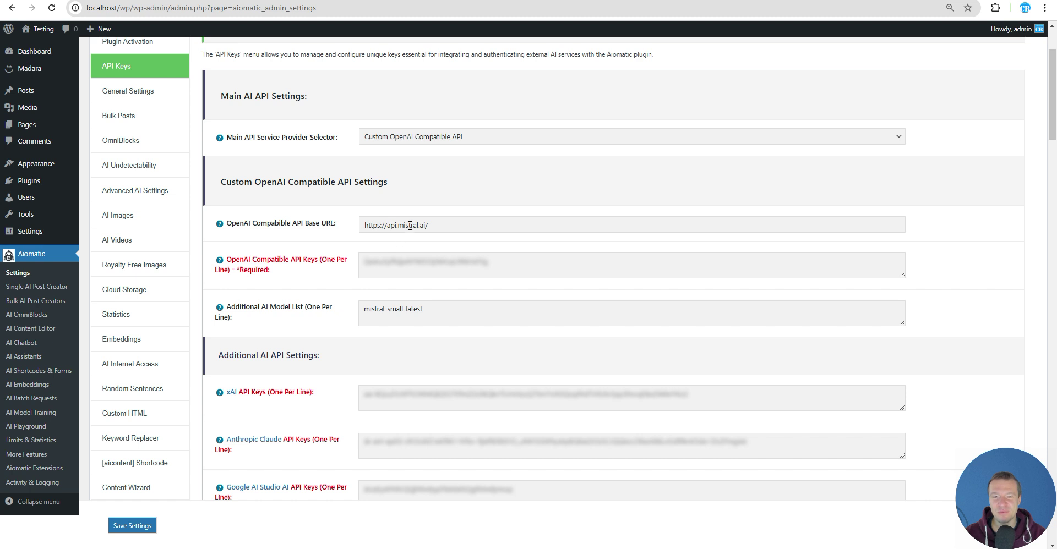